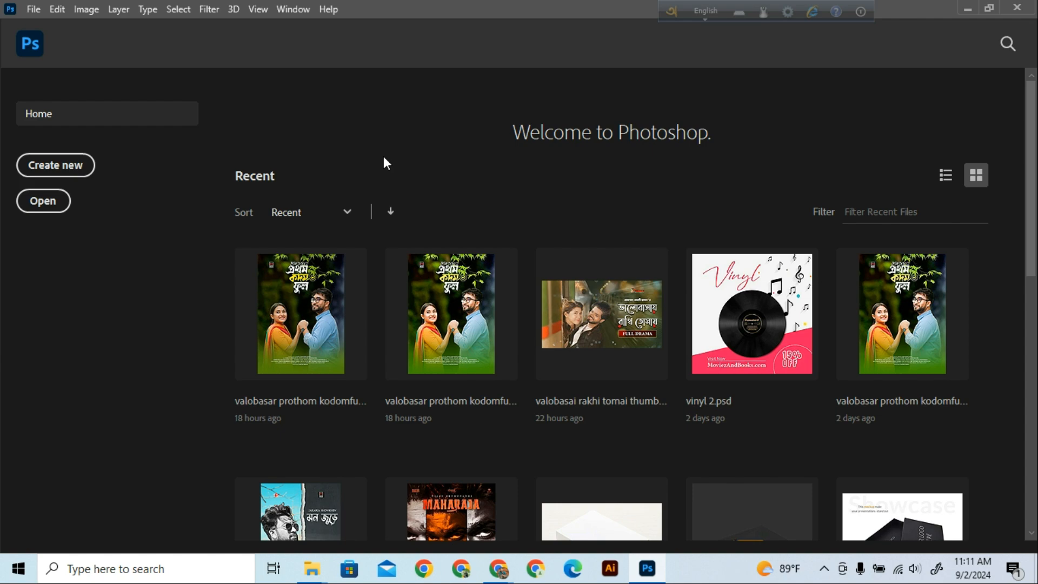
scroll(634, 389, down, 3)
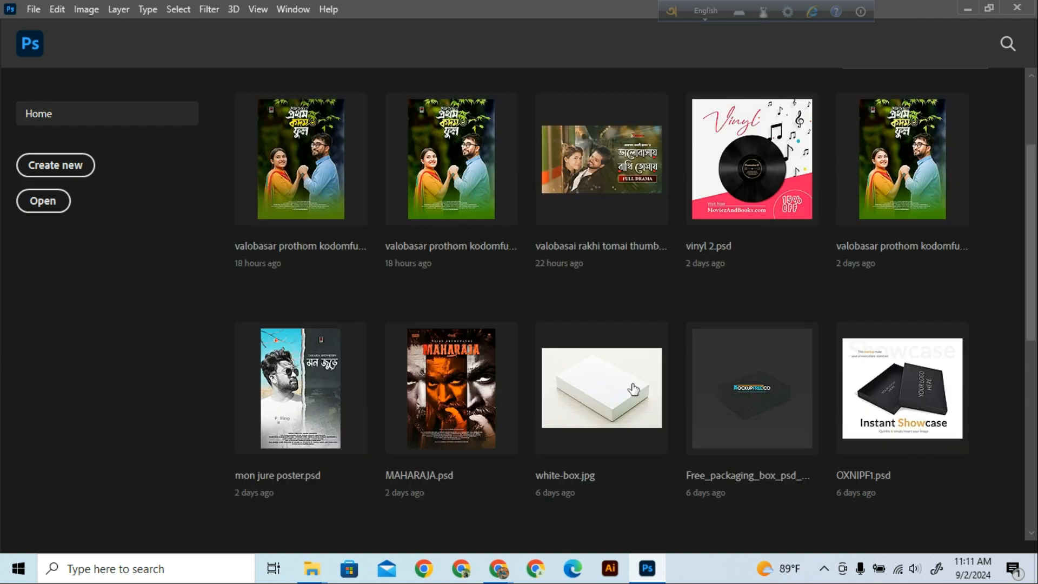
scroll(491, 356, down, 9)
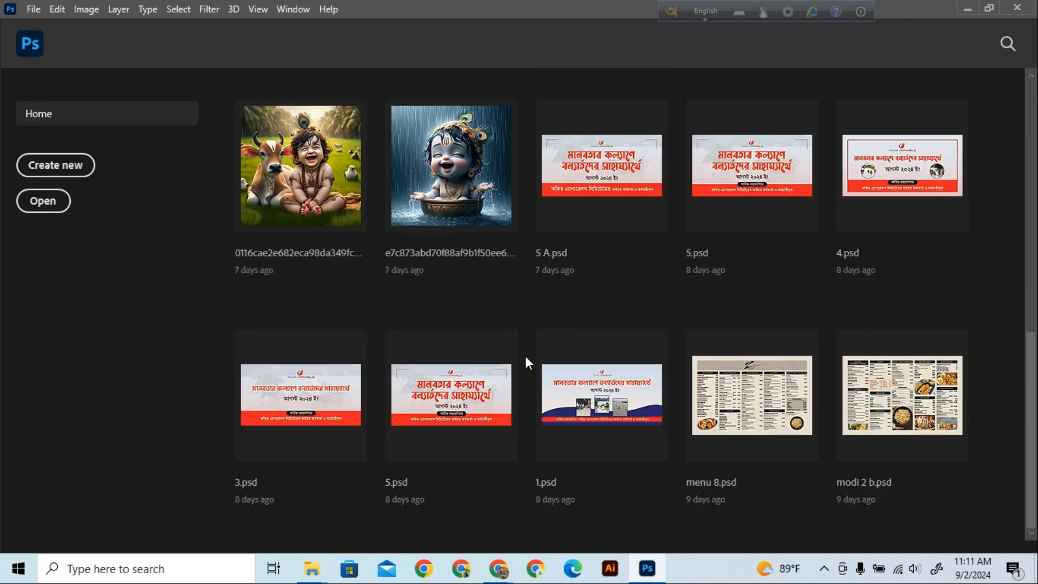
scroll(524, 356, up, 12)
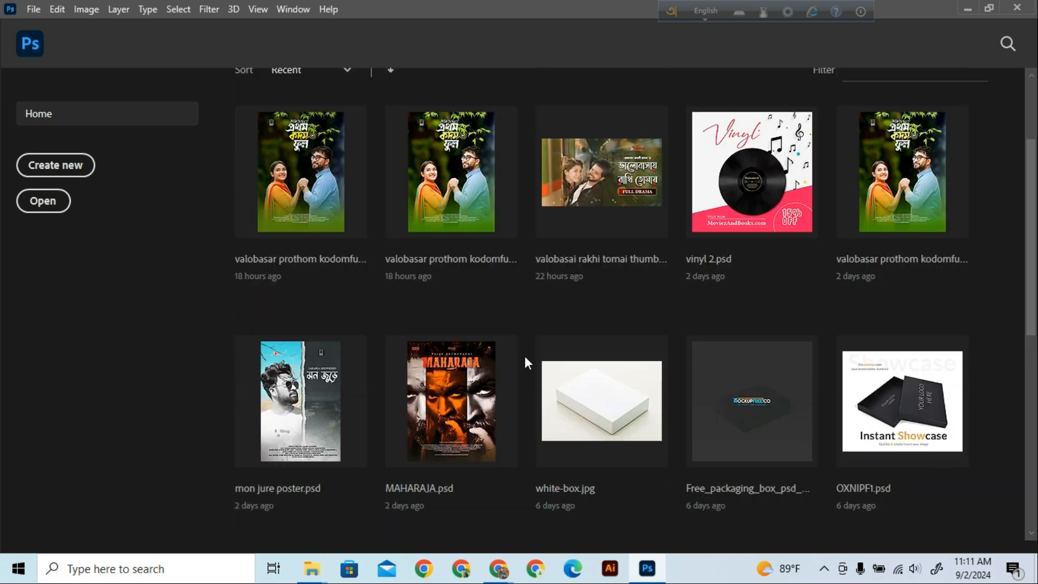
scroll(524, 358, down, 12)
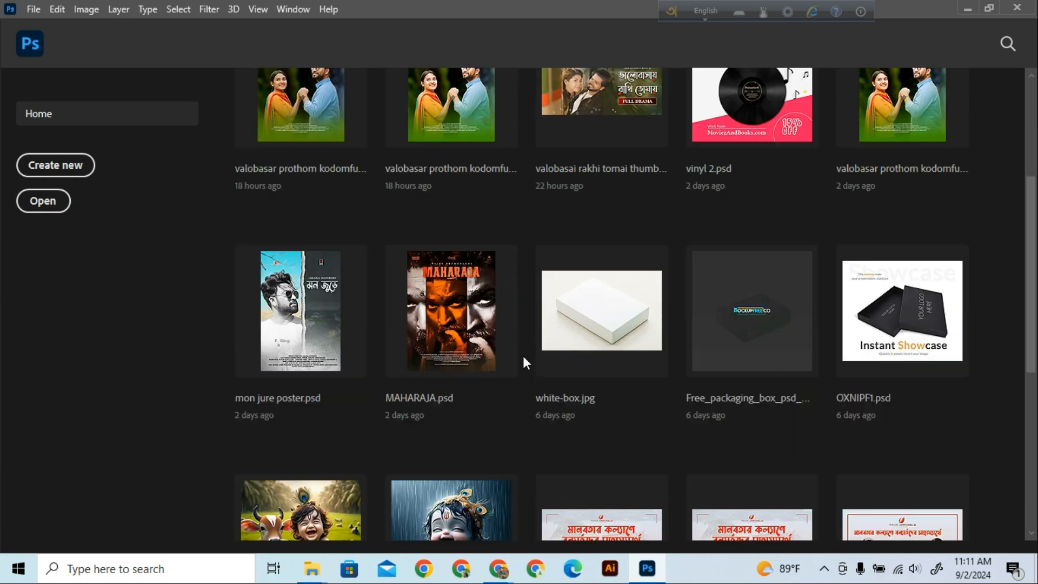
scroll(523, 357, up, 12)
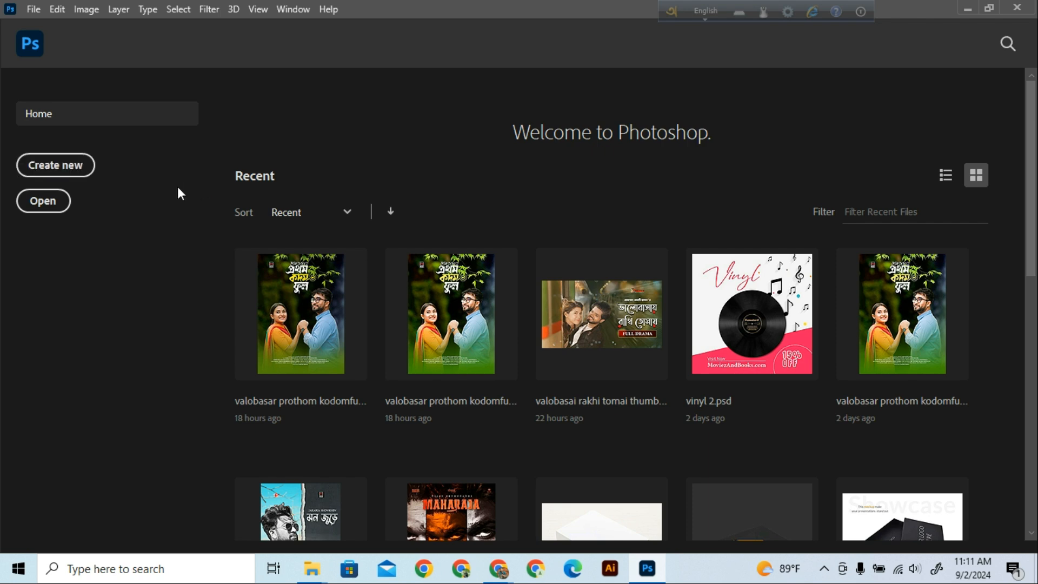
Open the new document settings and compare the Print and Web presets, returning to the recently used sizes.
click(54, 172)
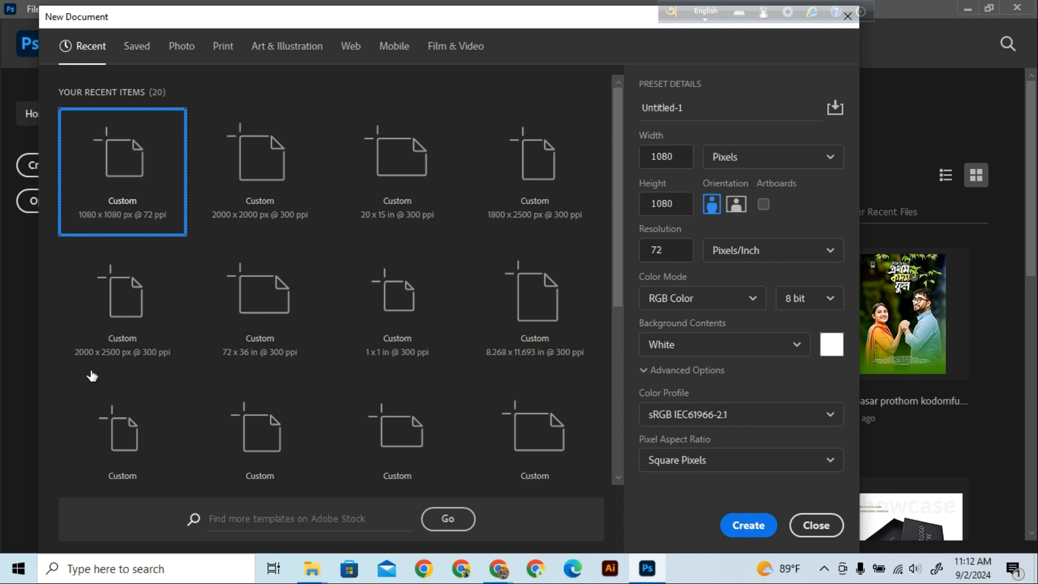
scroll(456, 303, down, 5)
scroll(365, 385, up, 5)
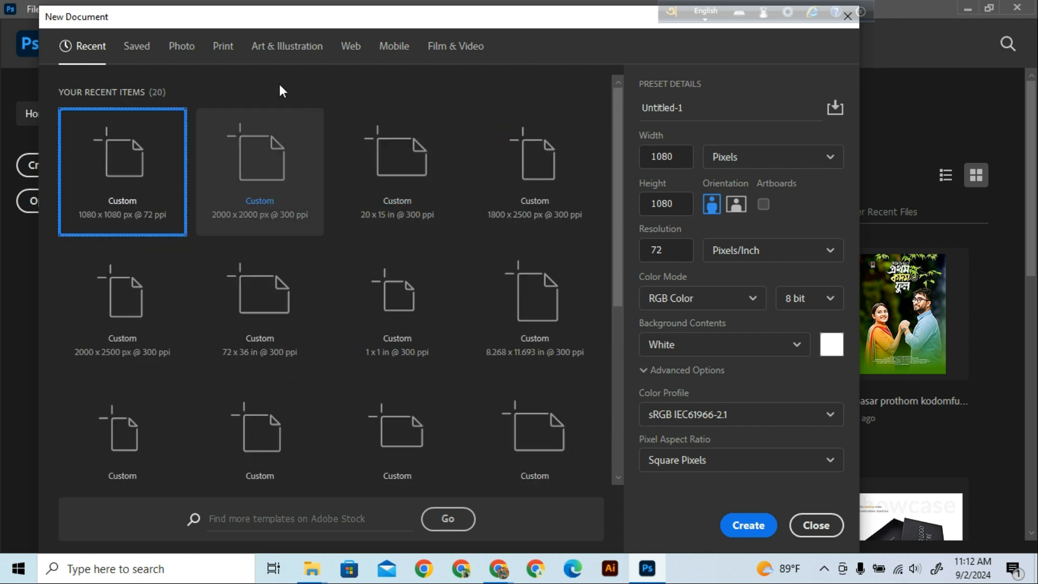
click(223, 53)
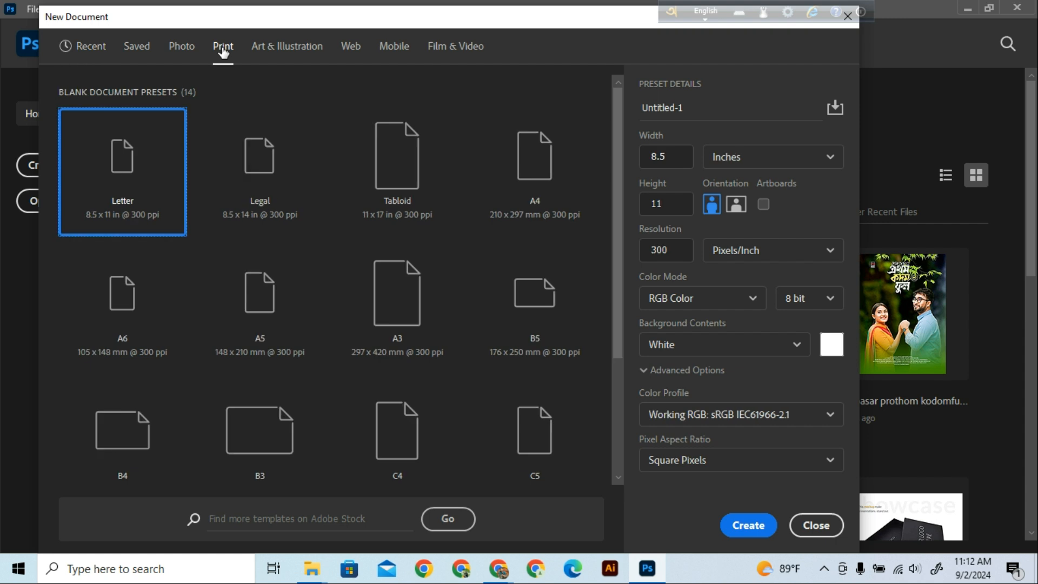
click(350, 53)
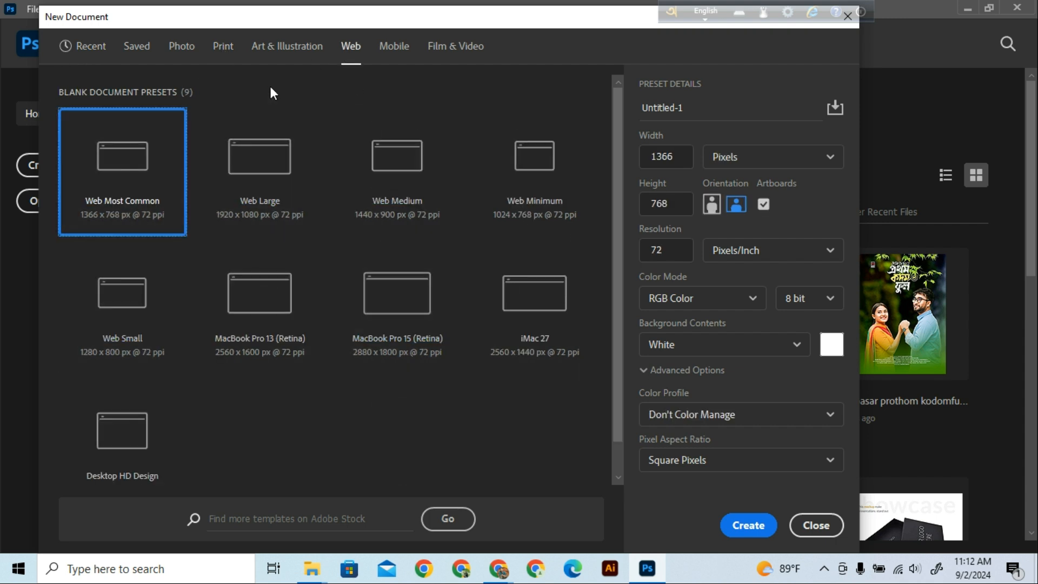
click(222, 51)
click(349, 50)
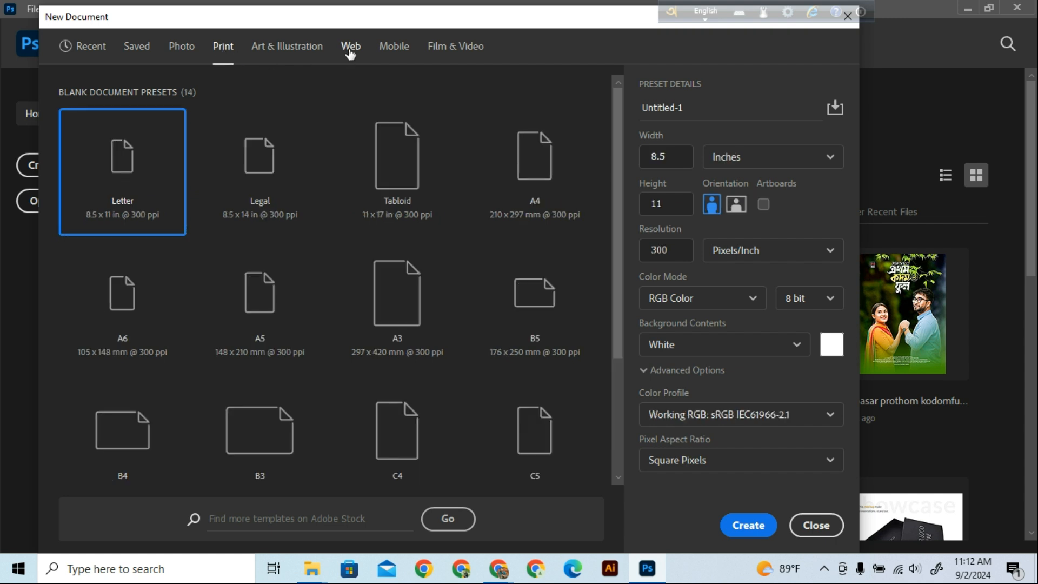
click(220, 55)
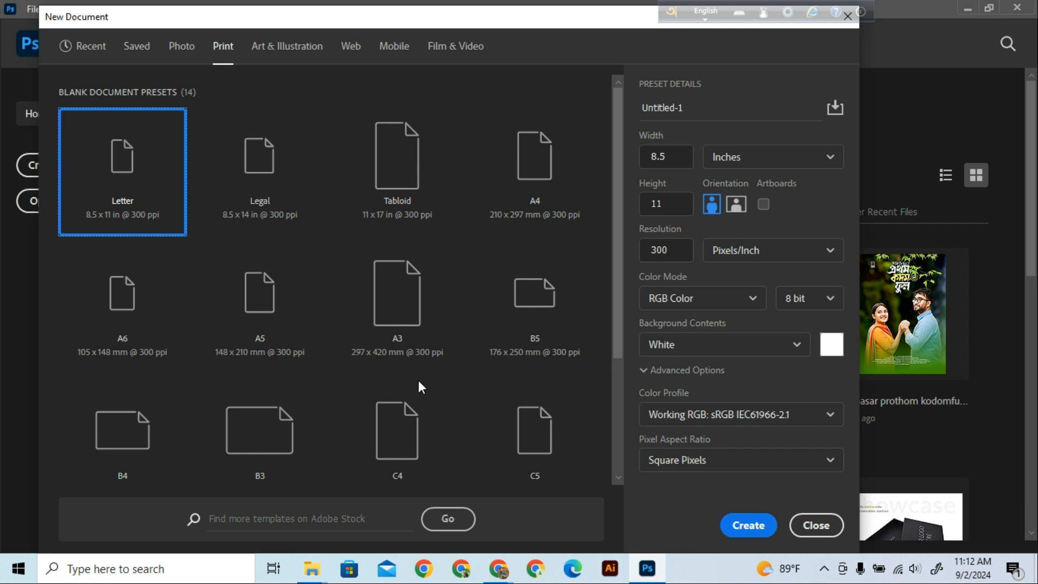
click(89, 48)
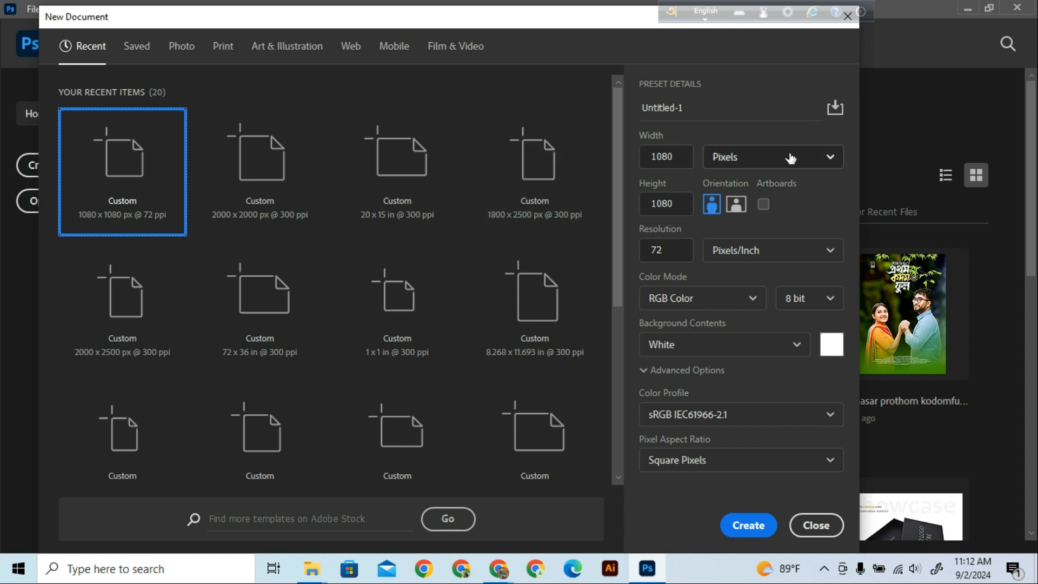
Set the new document's units to inches, its resolution to 300 pixels/inch and its color mode to CMYK Color.
click(804, 156)
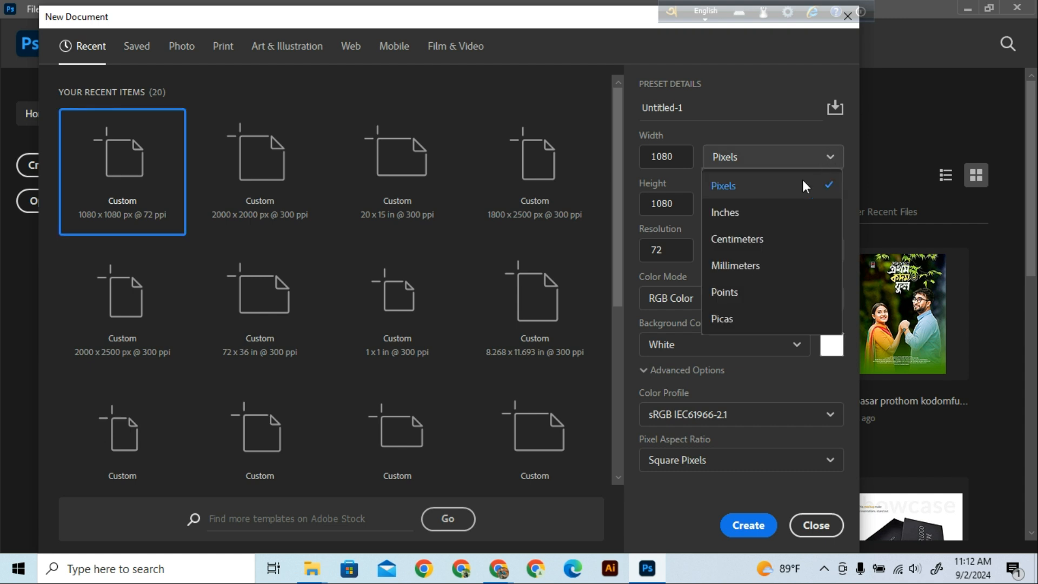
click(724, 212)
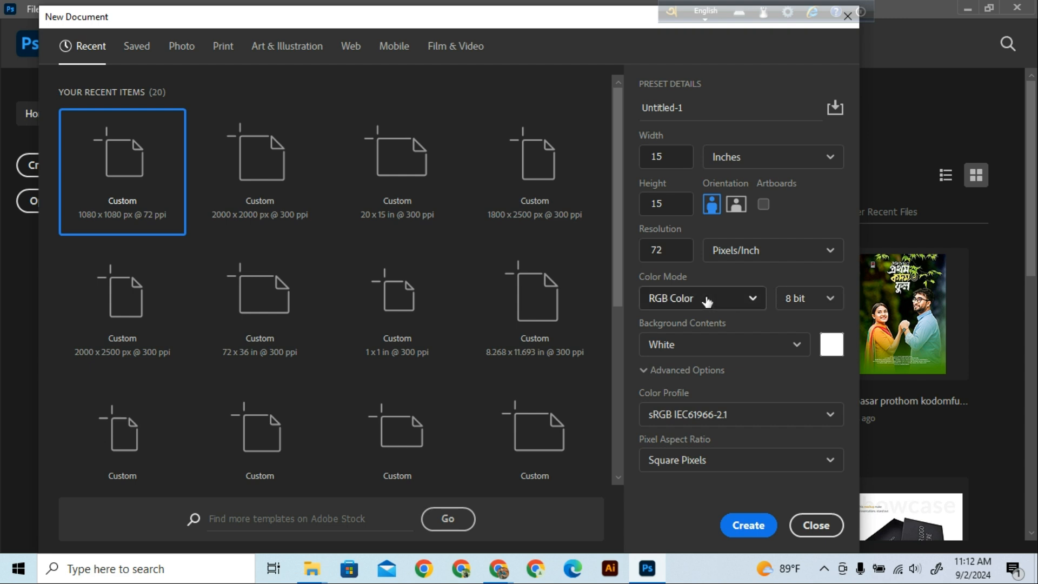
click(675, 248)
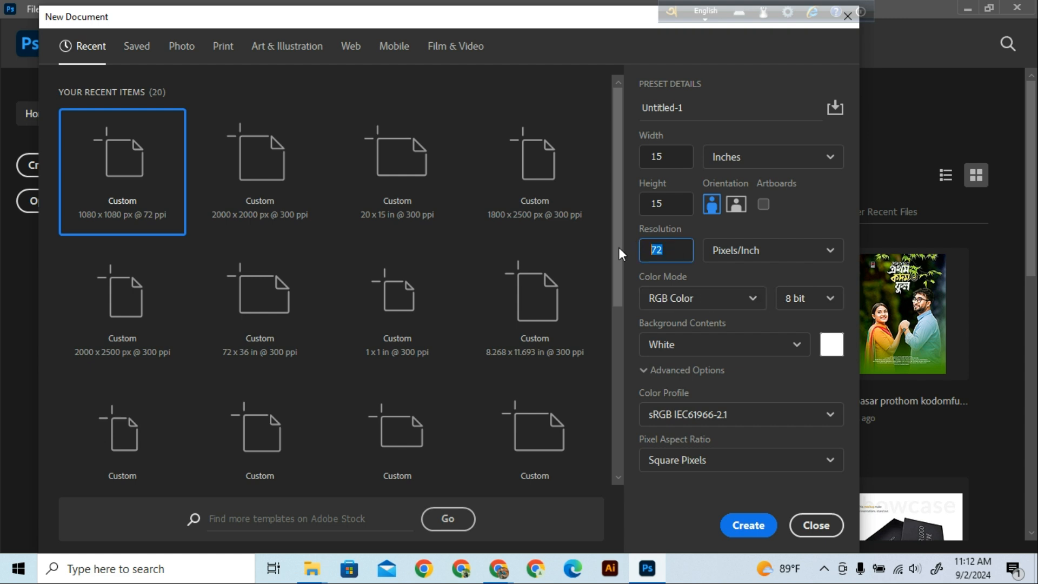
text(300)
click(751, 297)
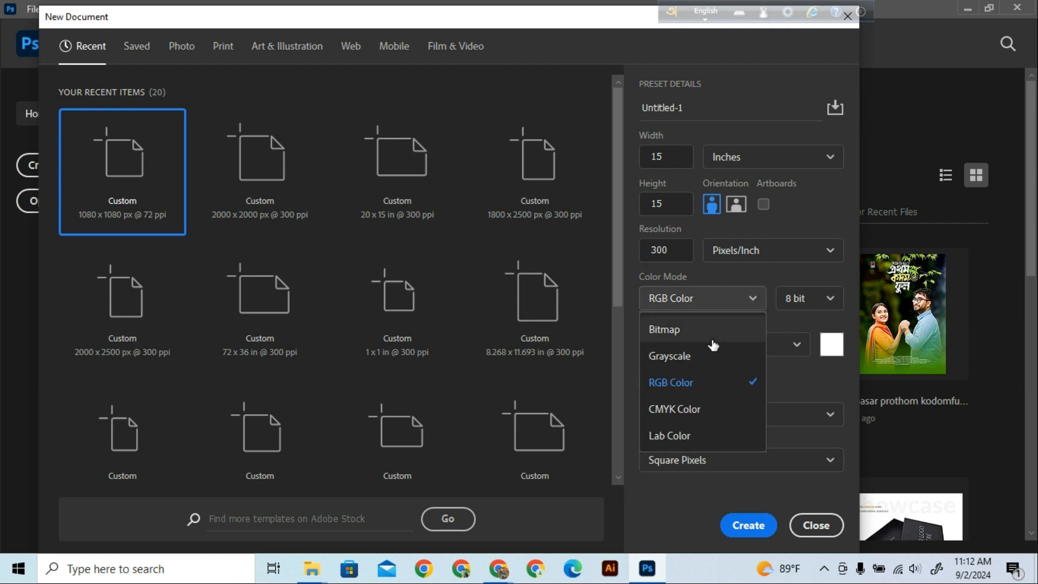
click(673, 410)
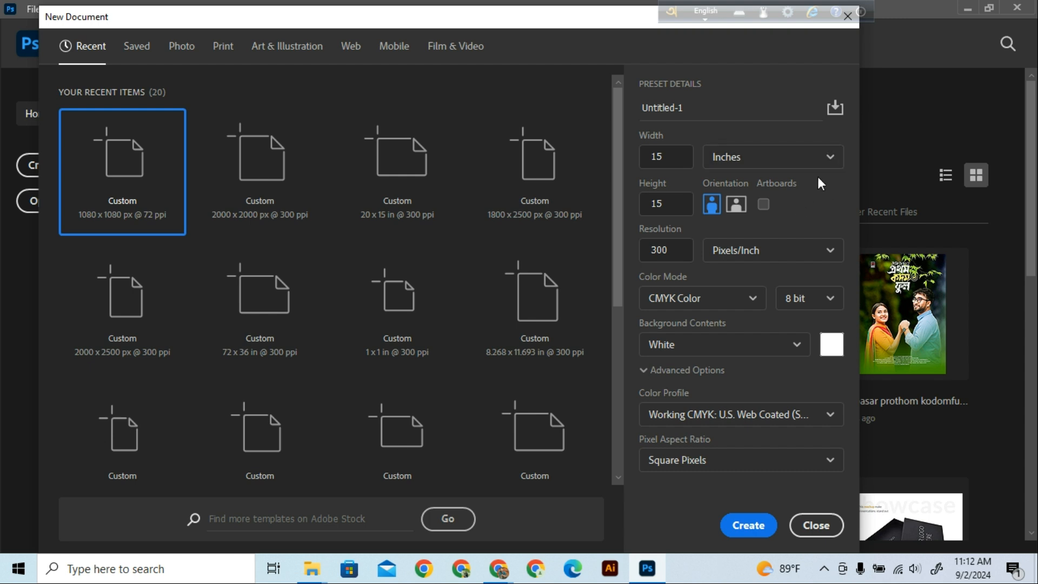
Change the new document's units to pixels and its color mode to RGB Color.
click(829, 157)
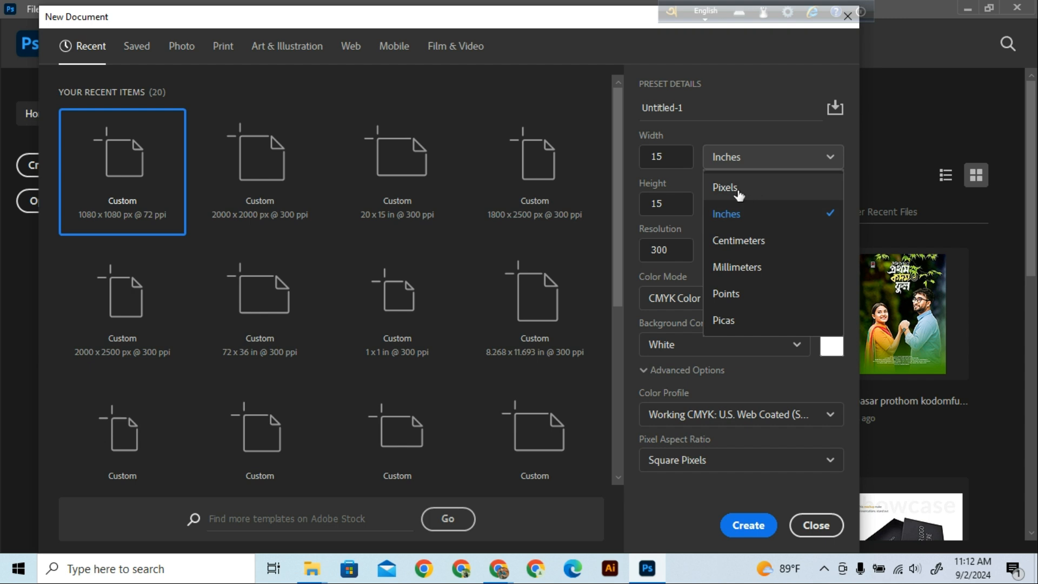
click(743, 190)
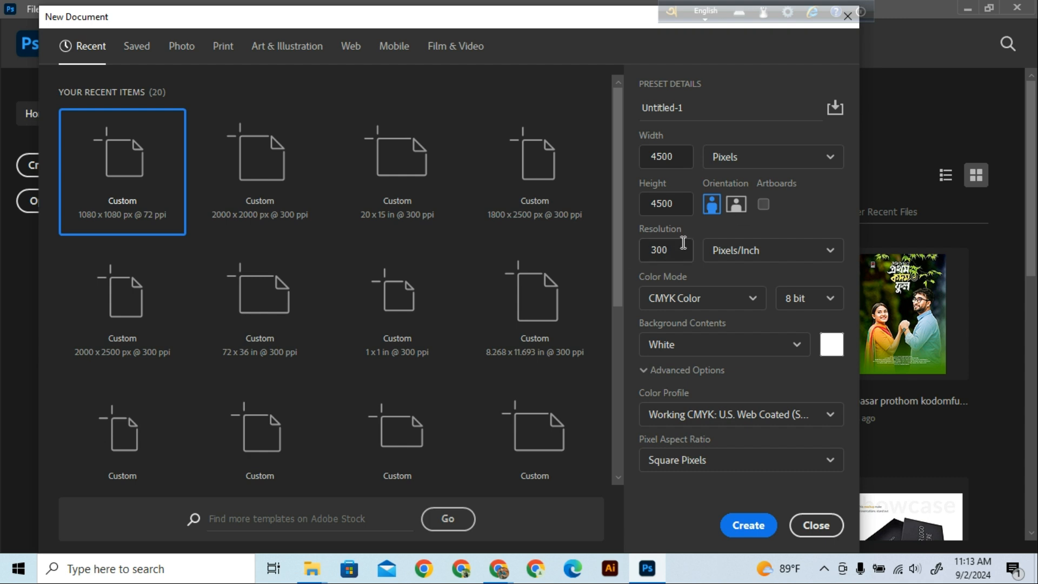
click(746, 305)
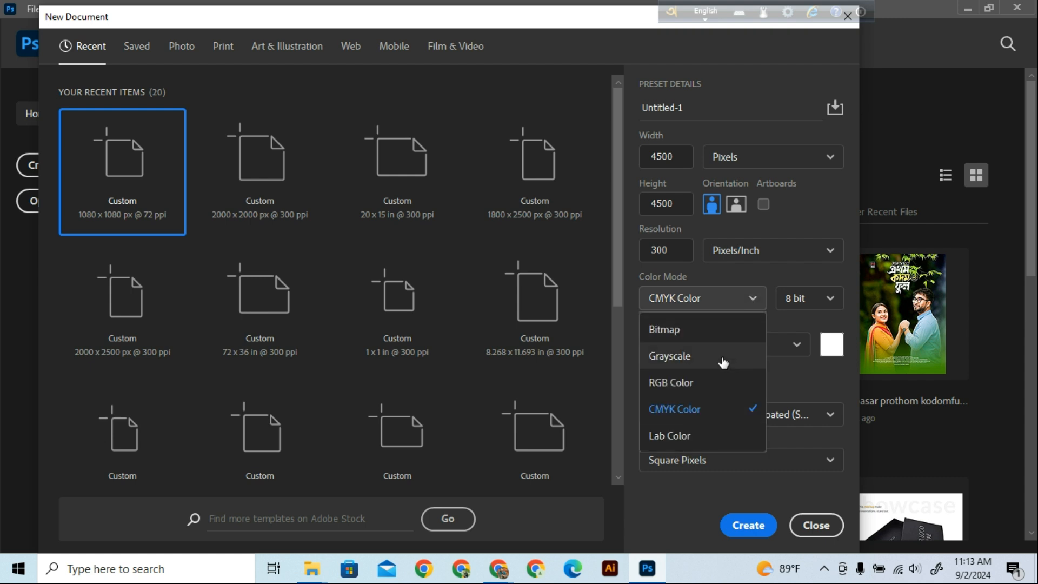
click(685, 387)
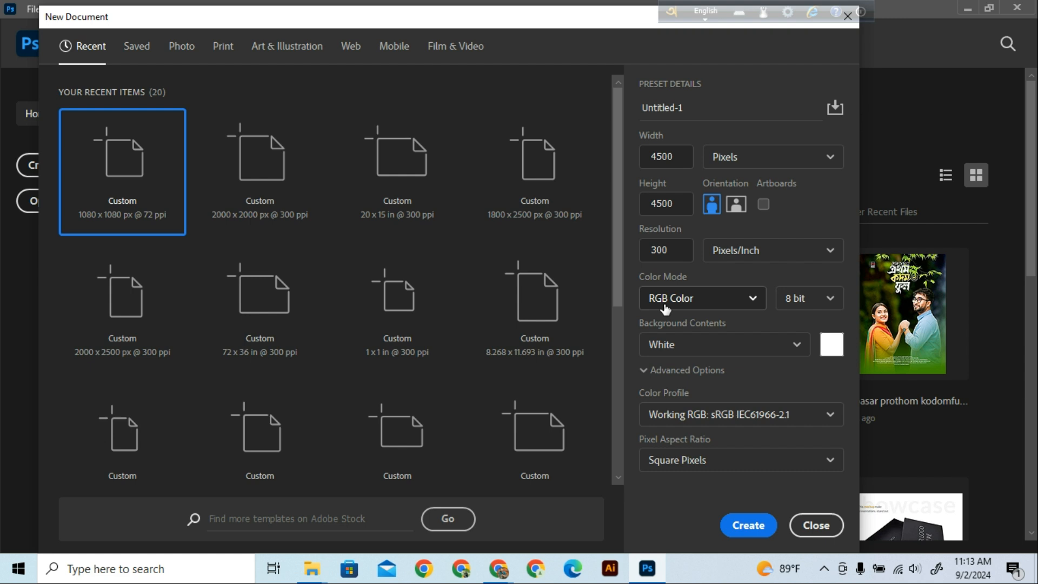
Switch the new document's color mode to CMYK Color and back to RGB Color.
click(749, 297)
click(728, 408)
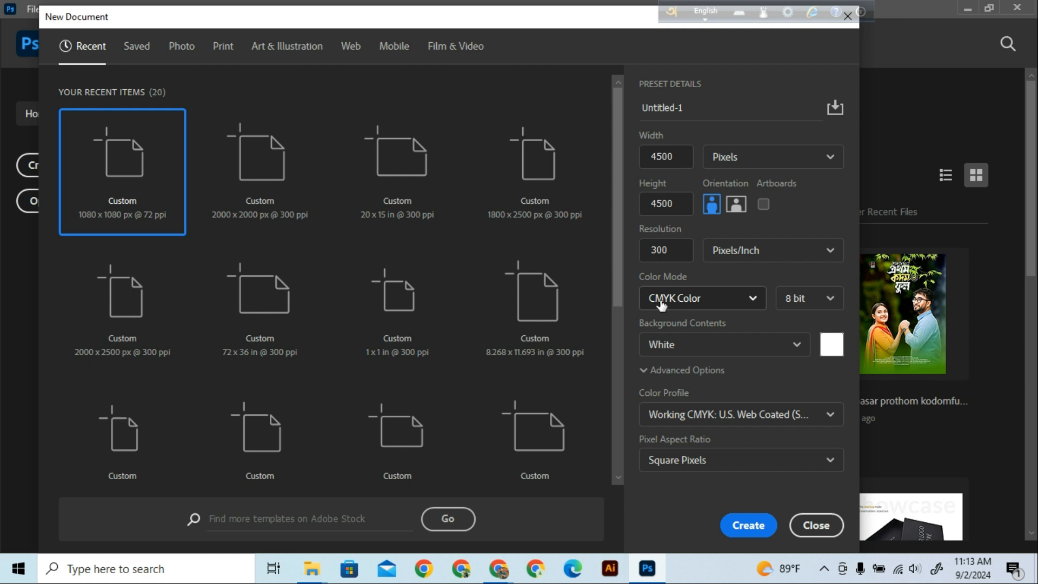
click(752, 298)
click(673, 383)
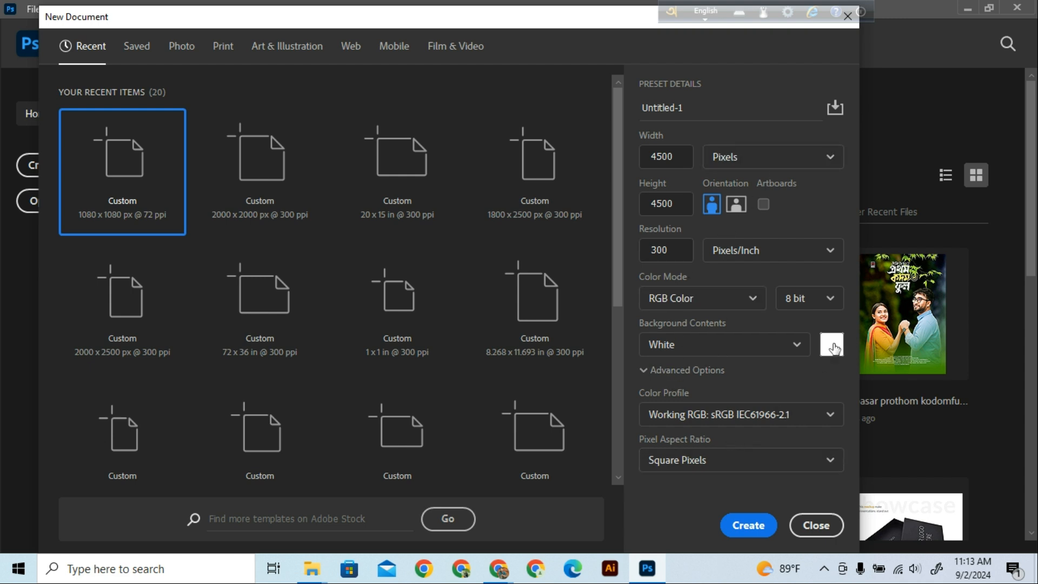
Create the 4500 x 4500 px document with these settings, look at the blank canvas and close it.
click(748, 525)
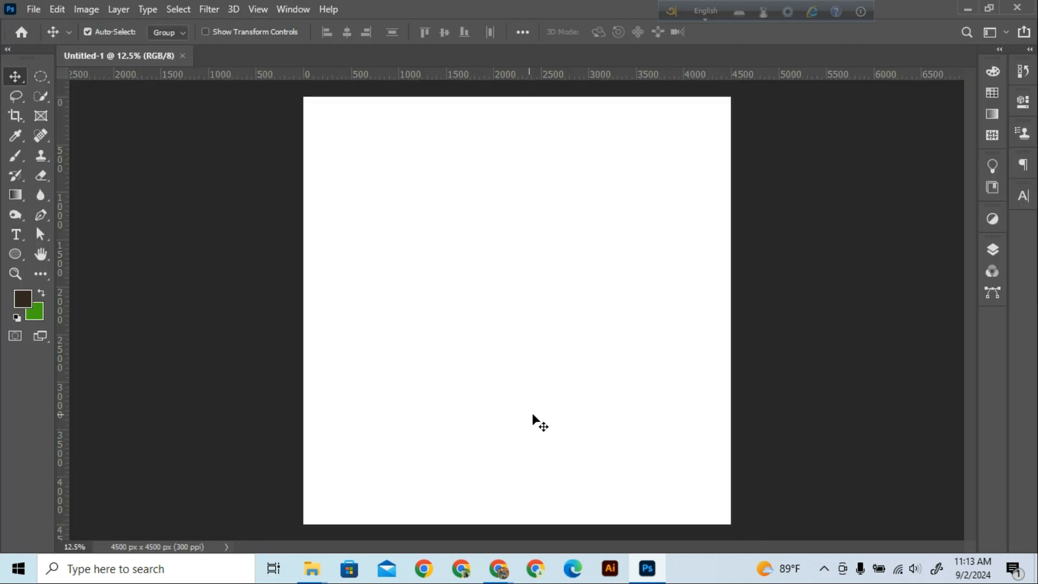
scroll(543, 410, down, 1)
scroll(542, 410, up, 1)
click(183, 57)
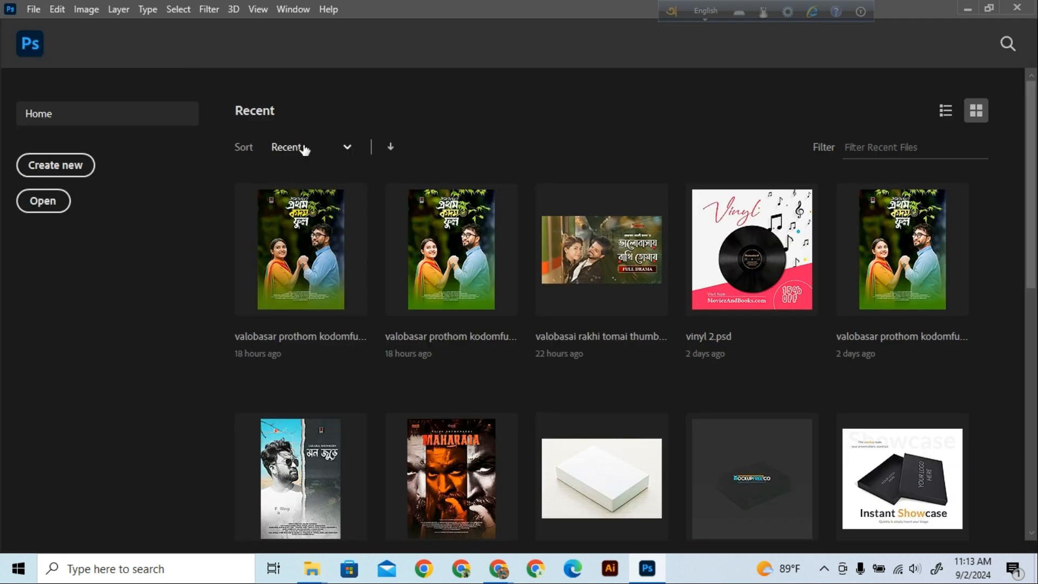
Create a new document with a width of 2000 pixels and a height of 2000 pixels.
click(55, 165)
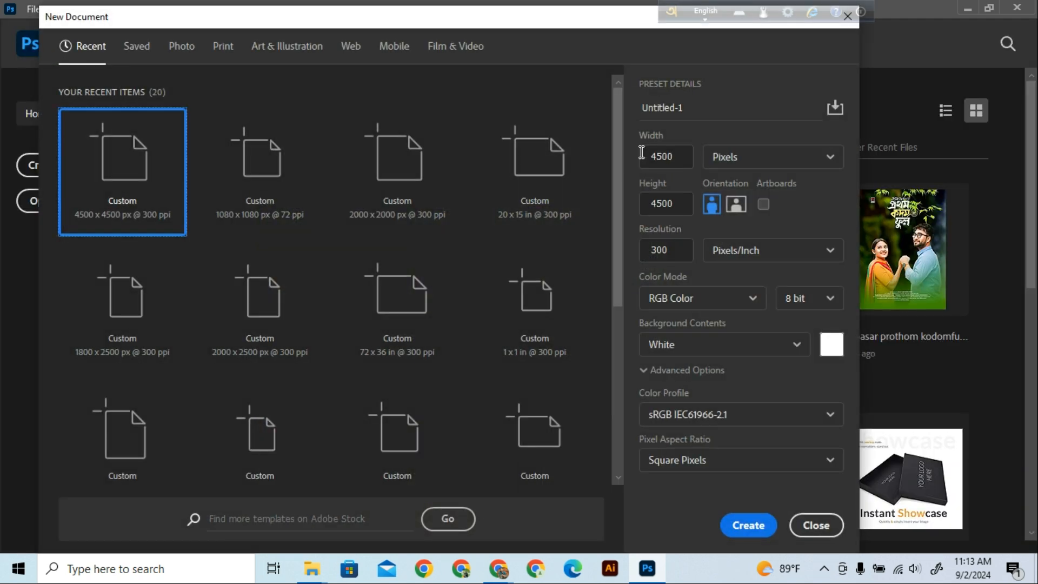
click(688, 152)
double_click(680, 155)
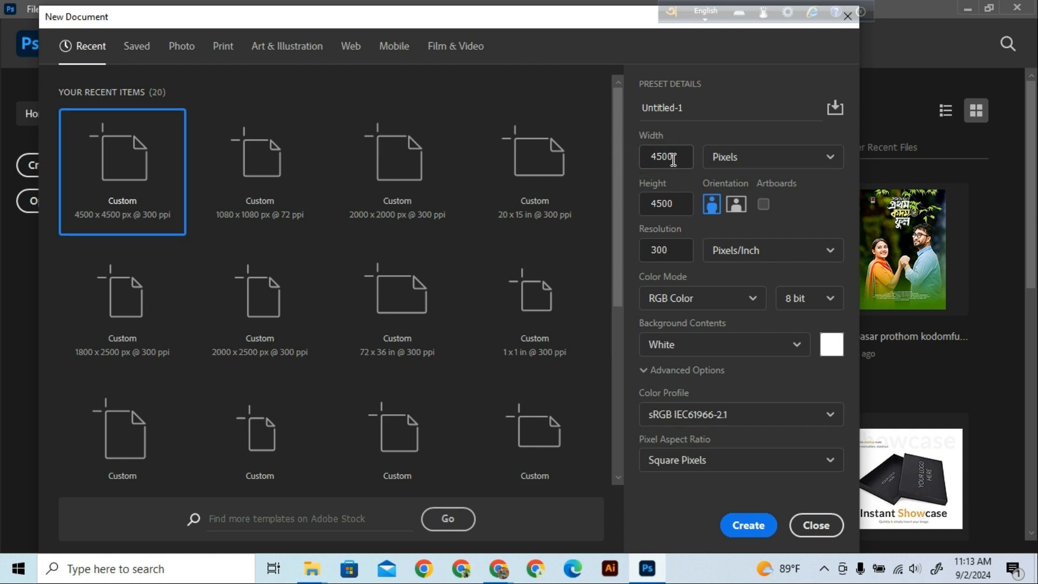
double_click(638, 158)
text(2000)
double_click(638, 207)
text(2000)
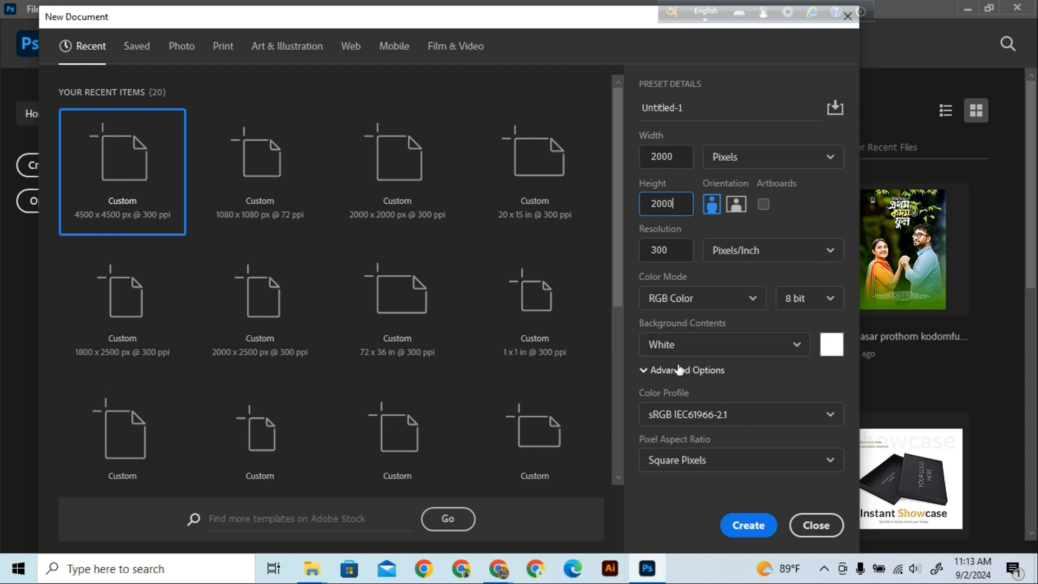
click(749, 523)
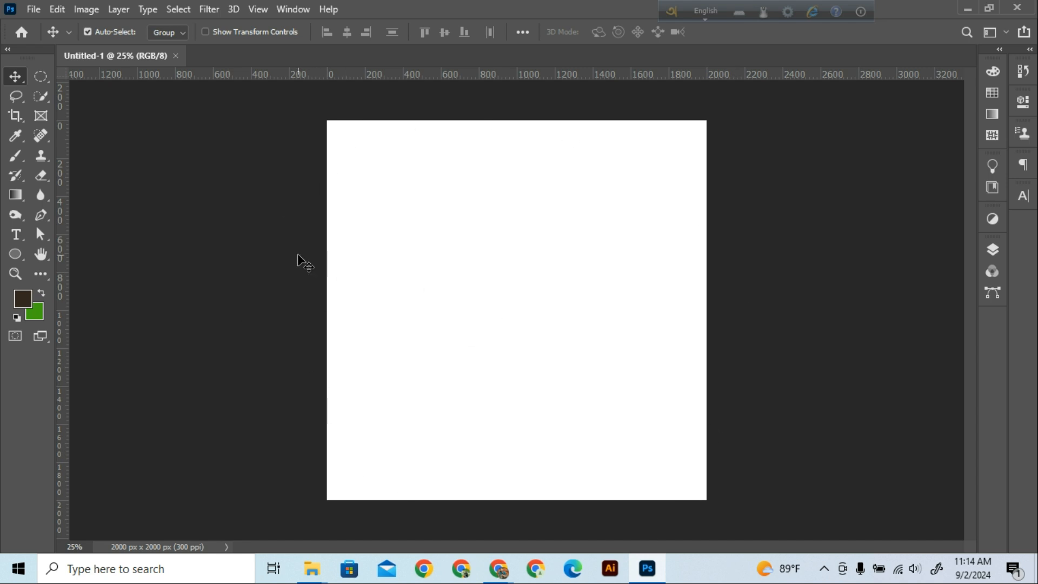
Go through the Elliptical Marquee, Lasso, Quick Selection, Crop, Frame, Eyedropper and Spot Healing Brush tools to examine their options.
click(41, 77)
click(16, 97)
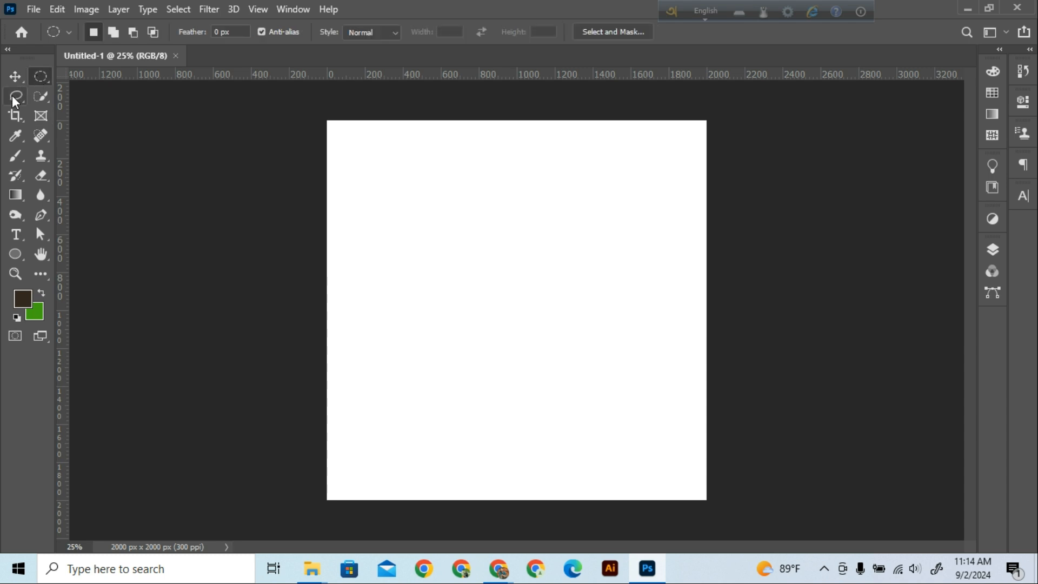
click(43, 98)
click(15, 115)
click(16, 135)
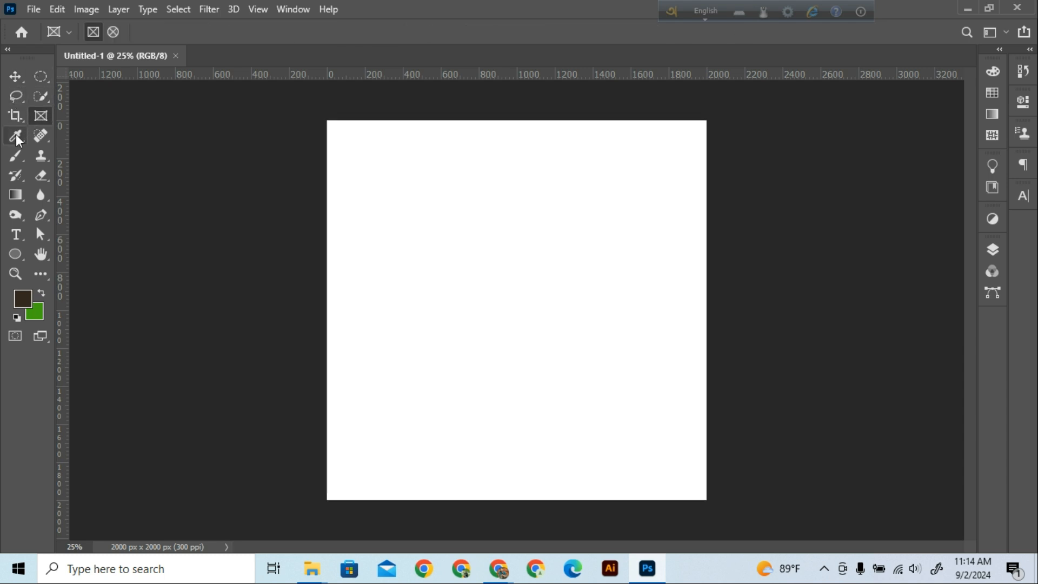
click(40, 135)
click(116, 167)
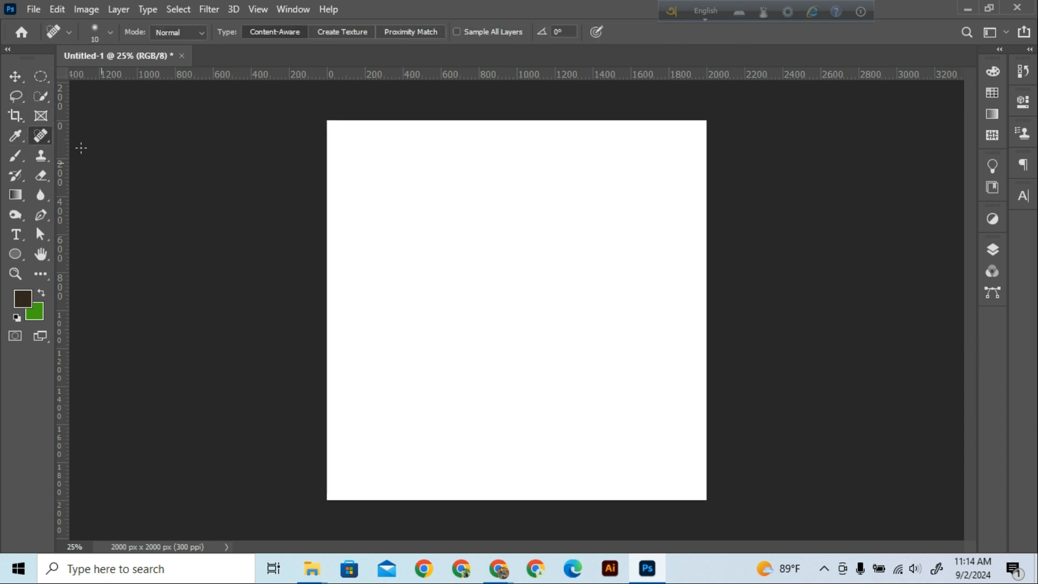
Go through the Move, Elliptical Marquee, Lasso, Frame, Eyedropper and Brush tools to compare their options.
click(15, 76)
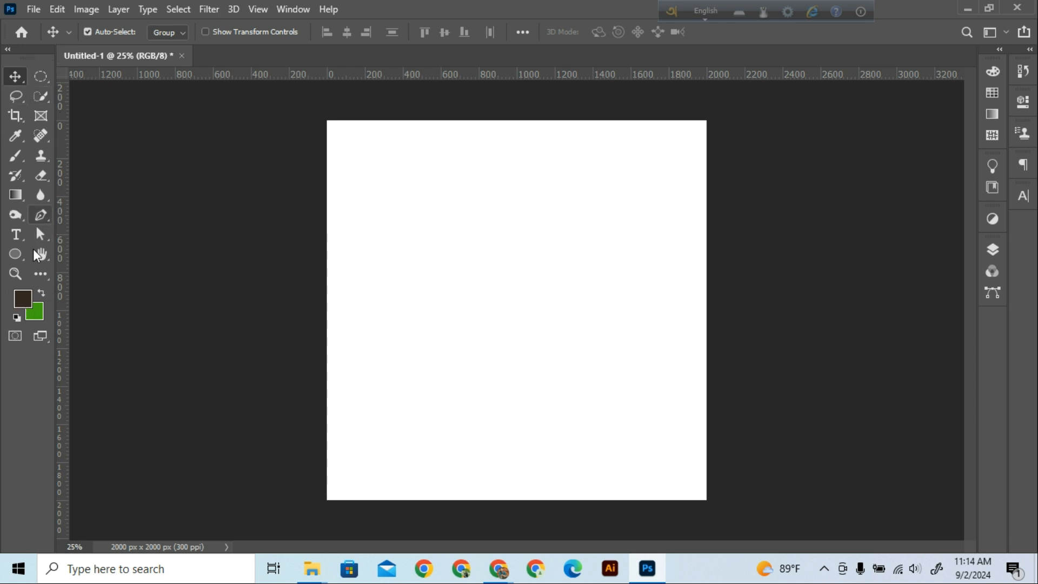
click(41, 77)
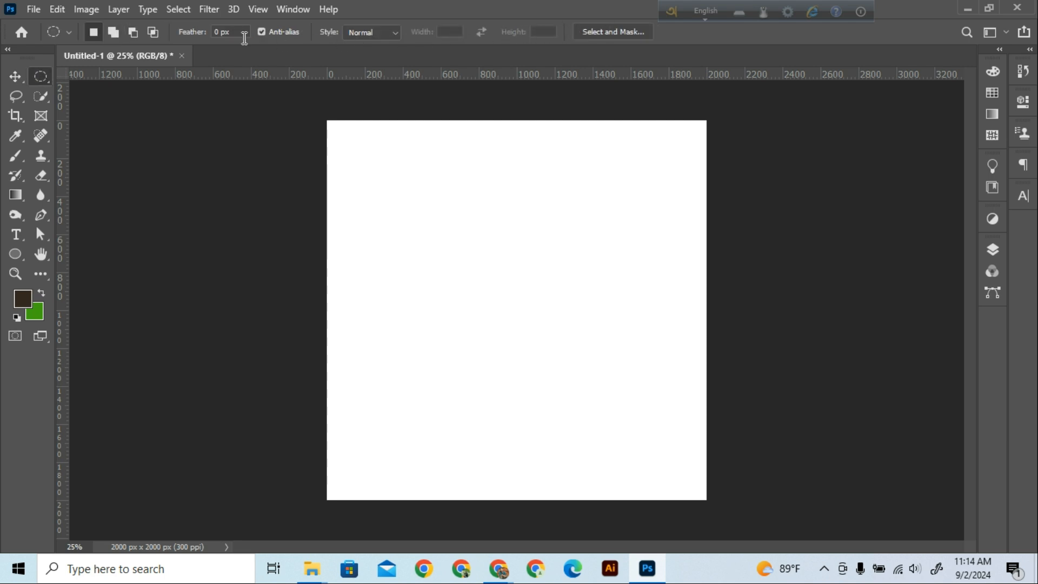
click(16, 96)
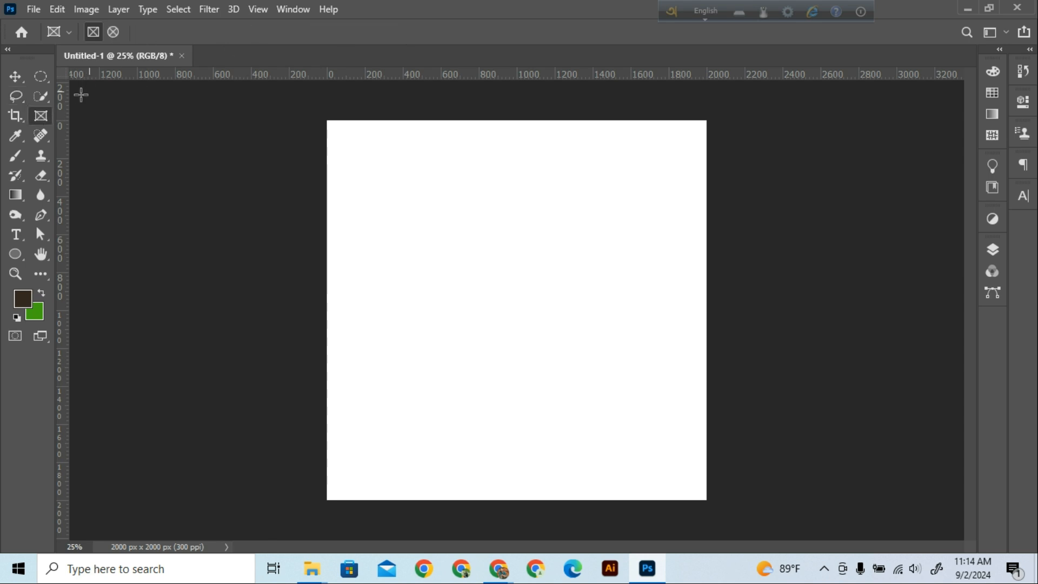
click(18, 134)
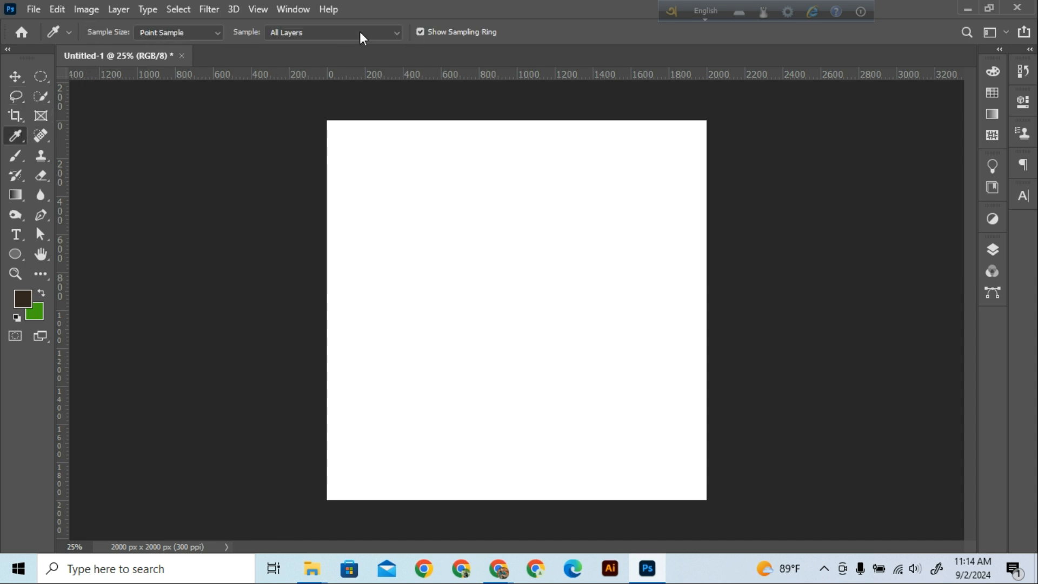
click(16, 157)
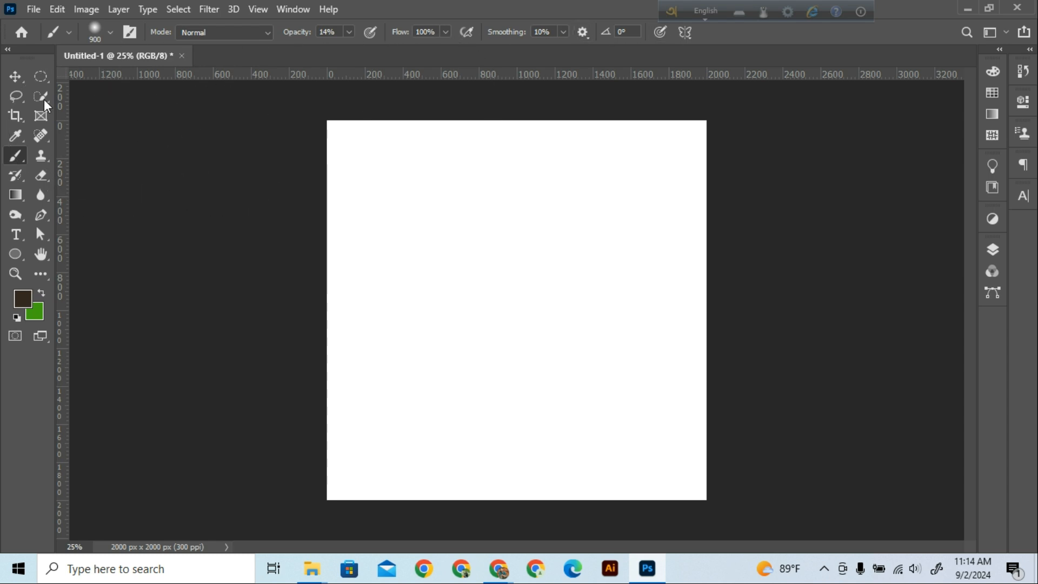
click(17, 77)
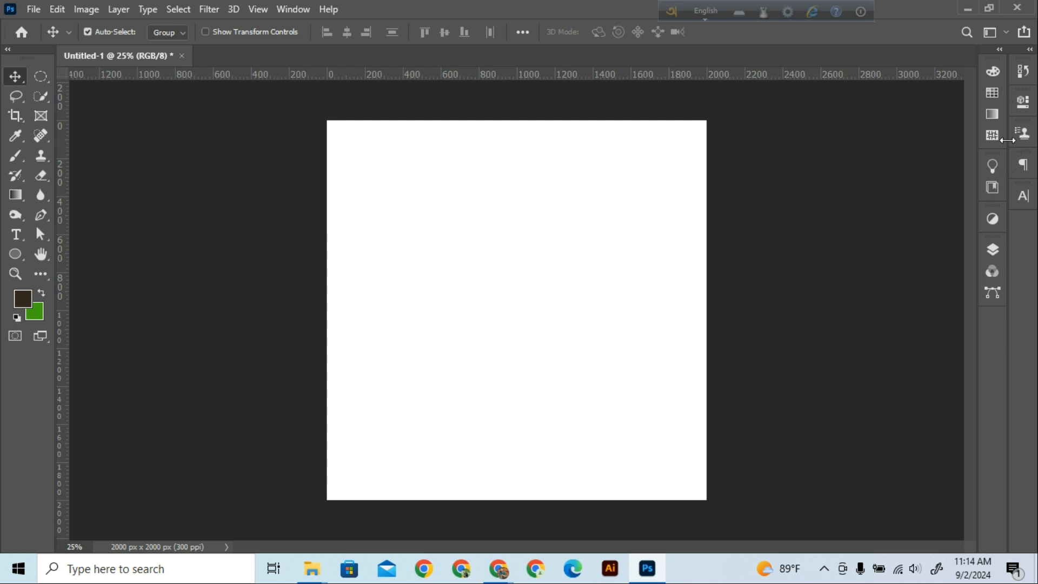
Examine the list of available panels and toggle the Layers and History panels to see where they are docked.
click(290, 10)
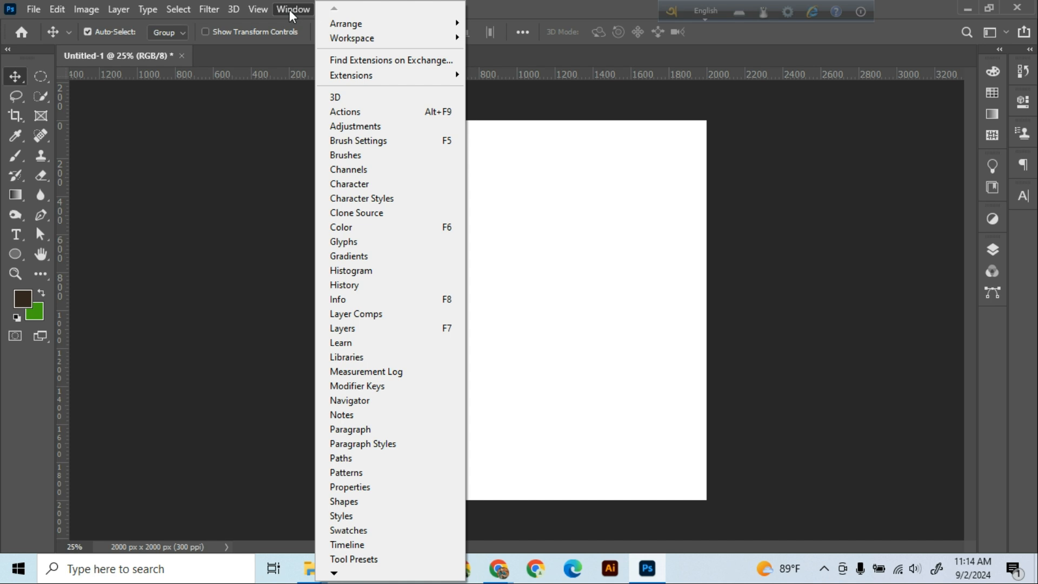
click(290, 13)
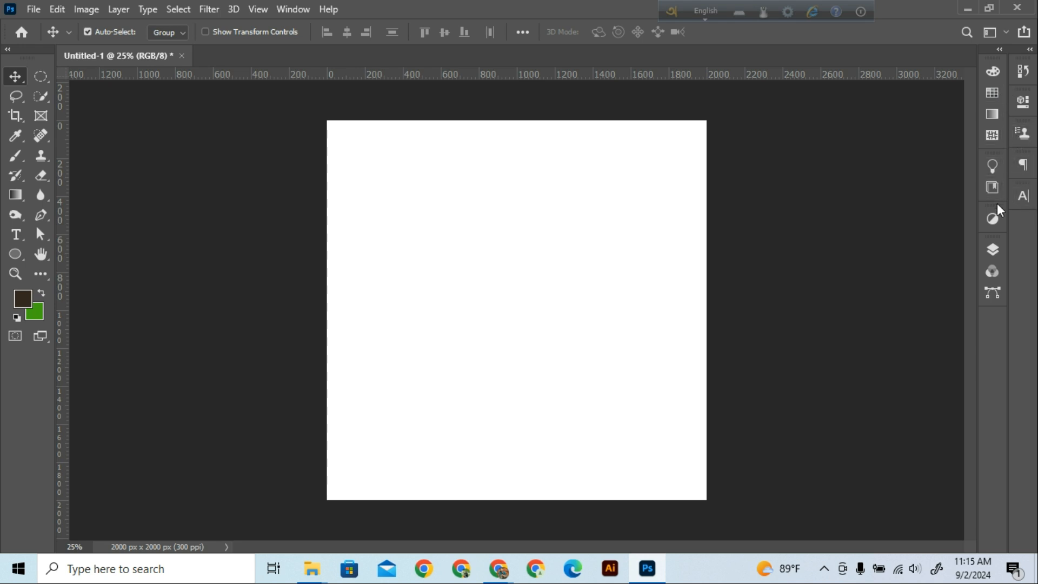
click(294, 9)
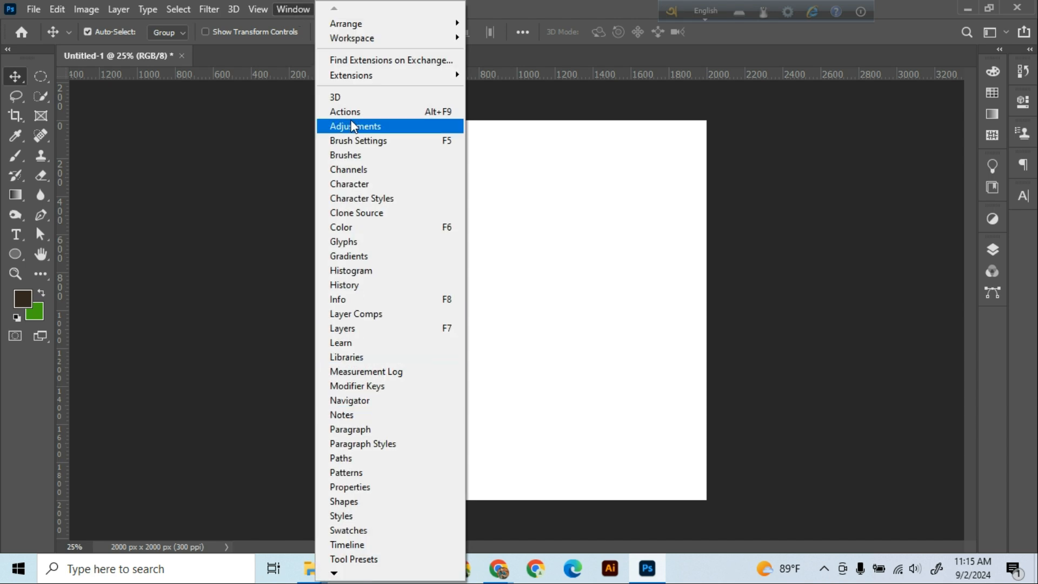
click(349, 329)
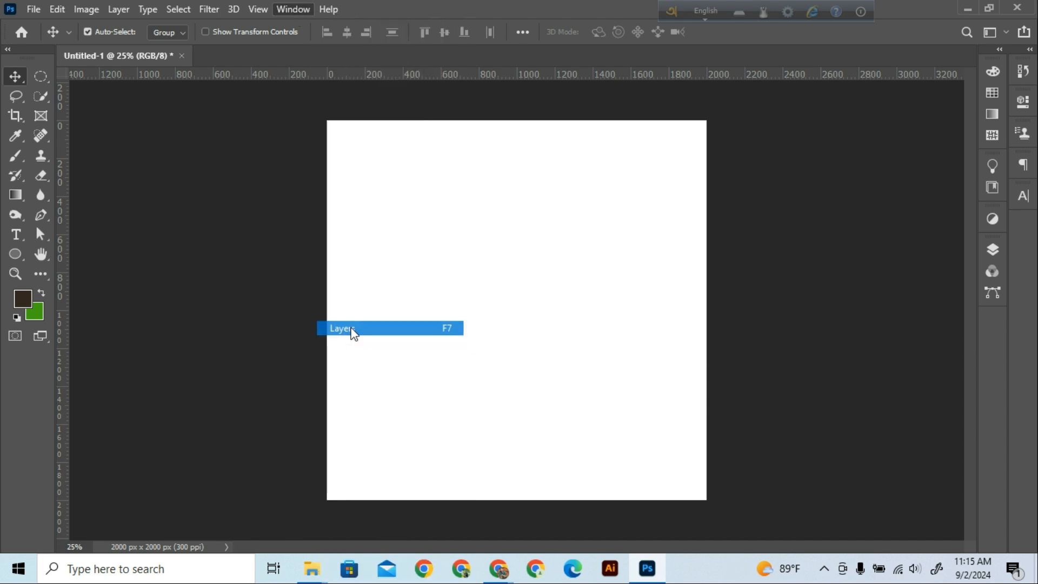
click(992, 248)
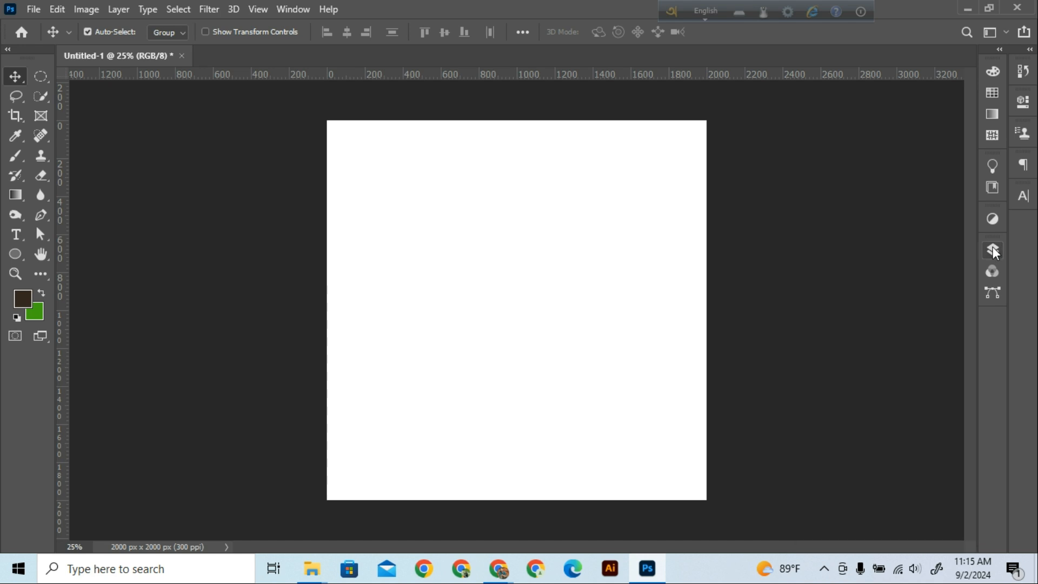
click(292, 11)
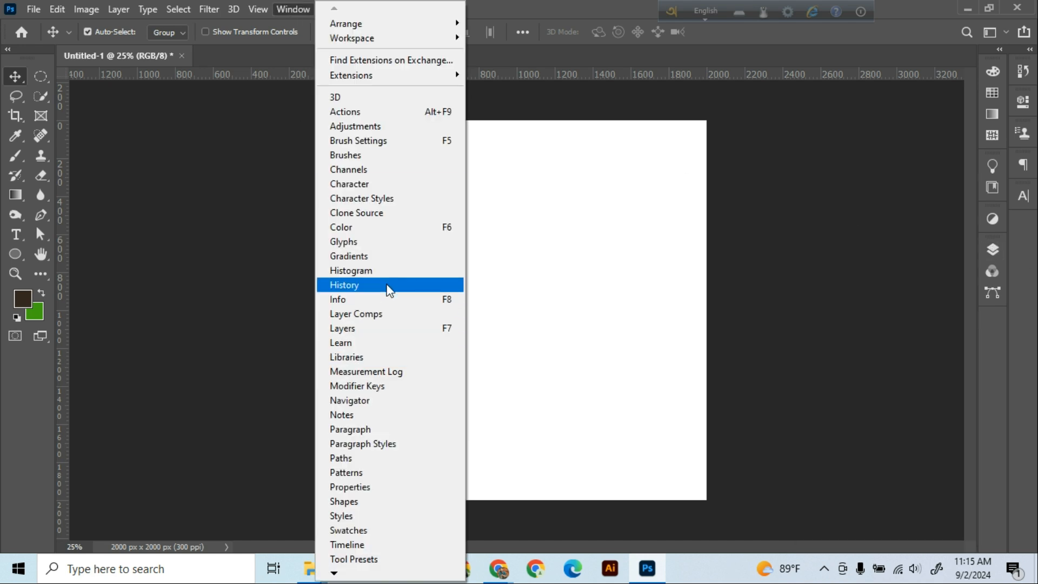
click(390, 286)
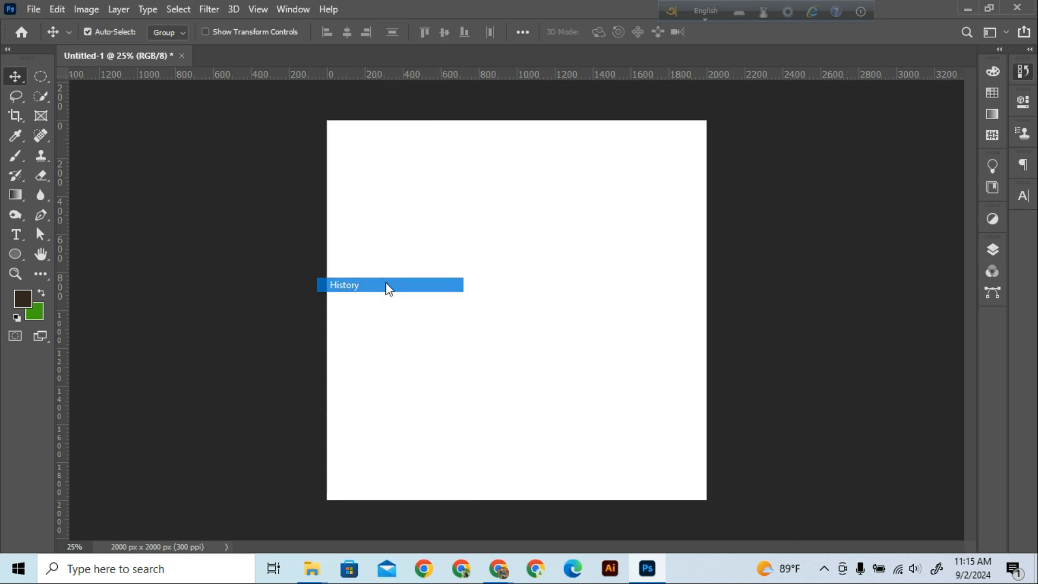
click(1025, 74)
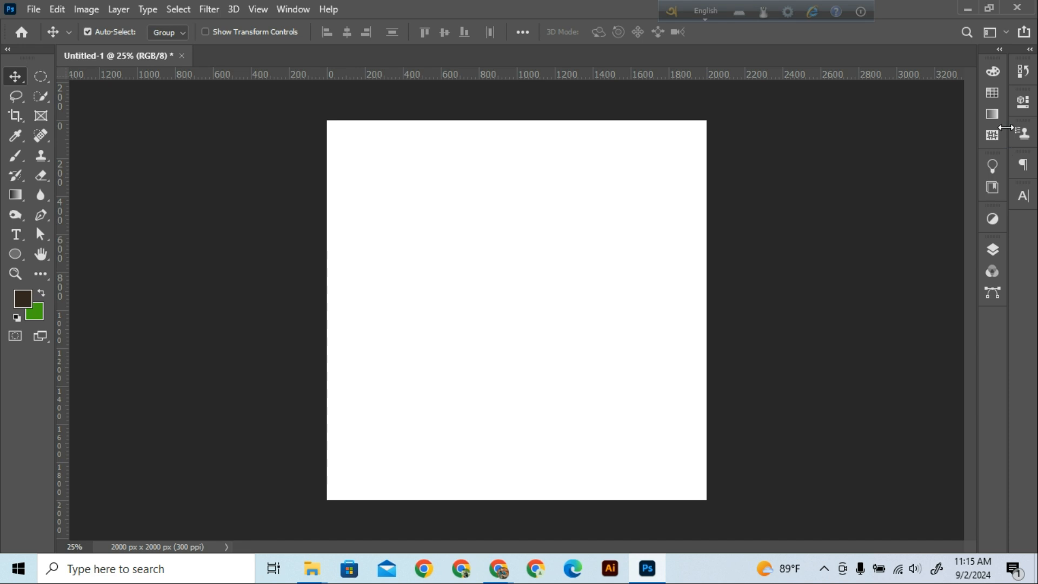
click(300, 10)
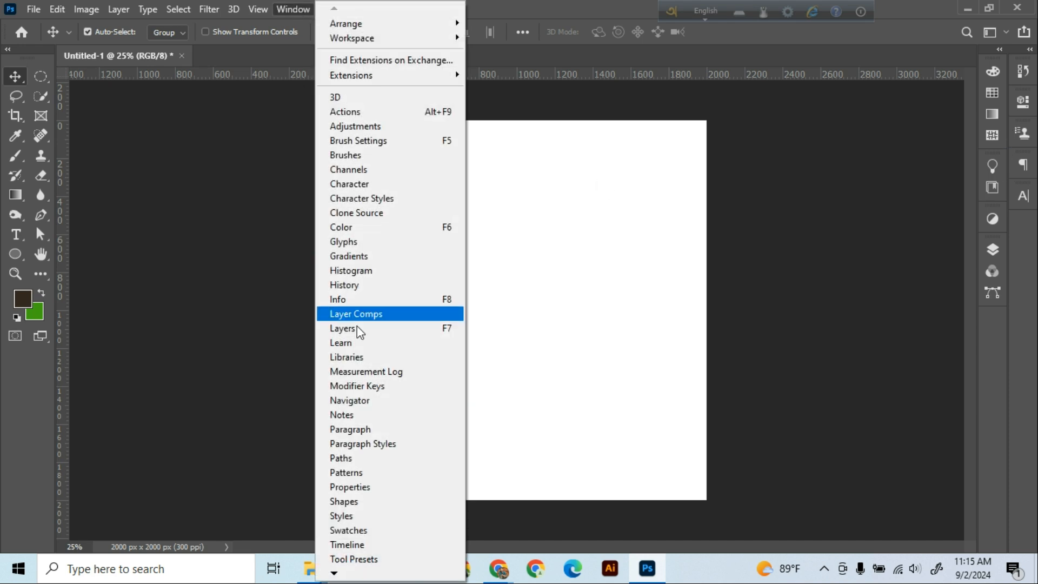
click(15, 81)
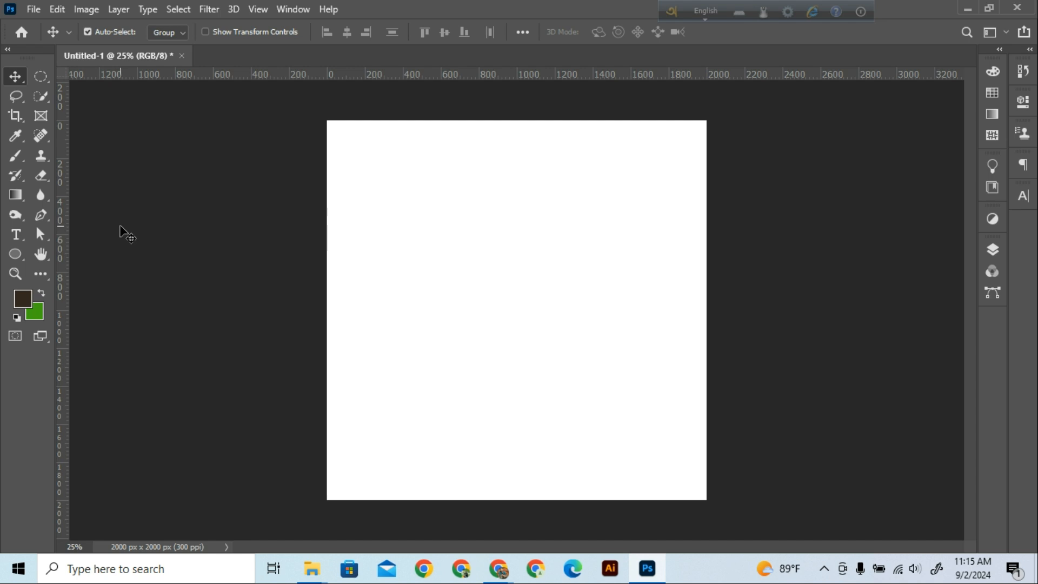
Look at the marquee tool variants and display the Layers panel with the Move tool active.
click(42, 76)
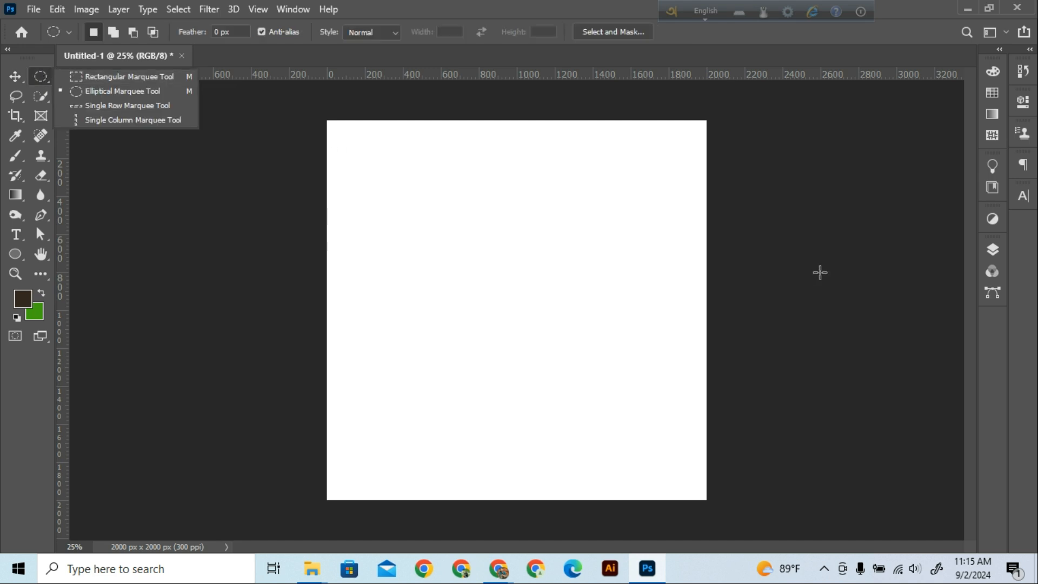
click(16, 78)
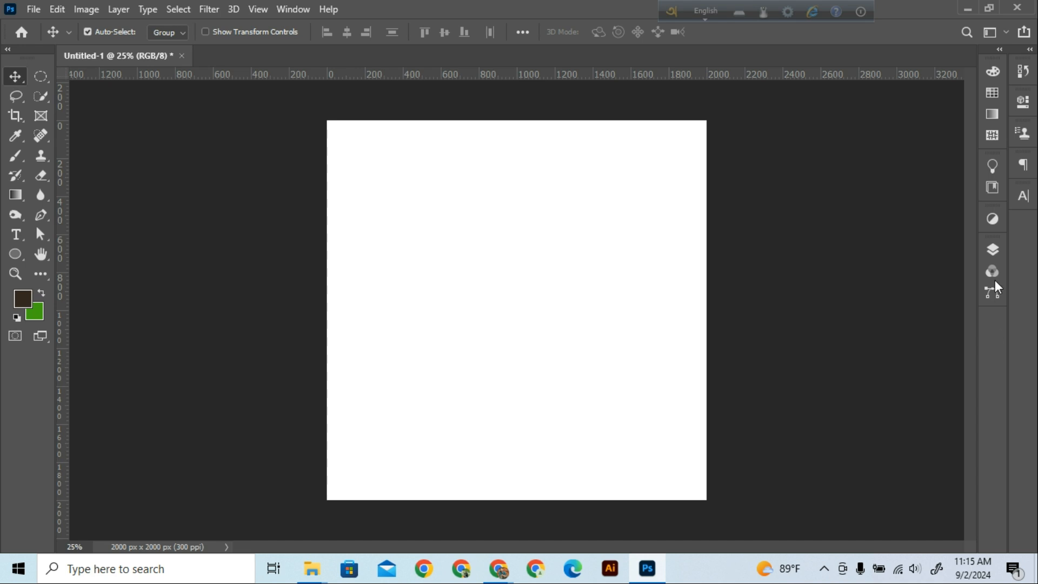
click(993, 249)
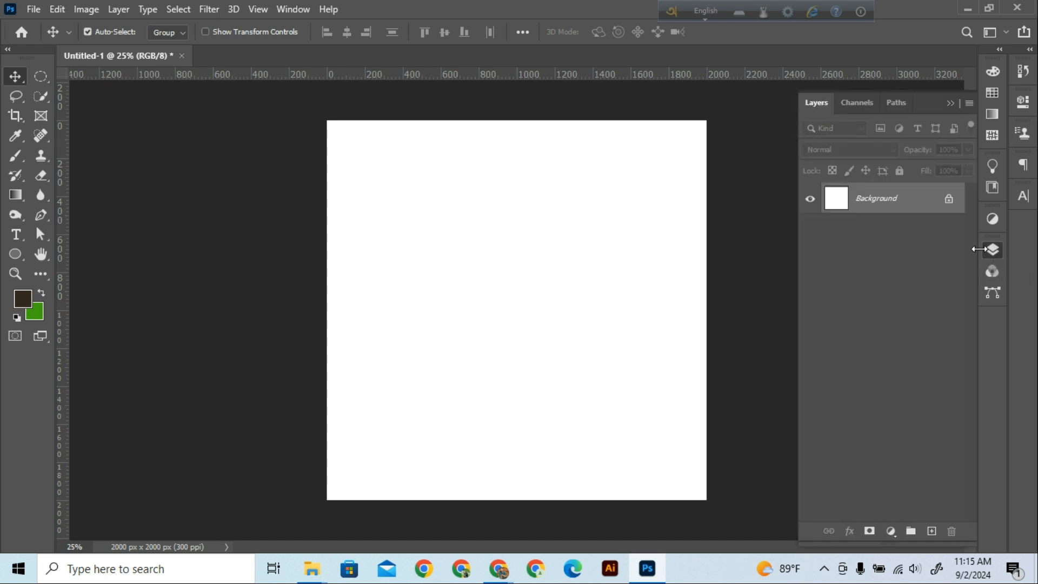
Add six new blank layers above the Background layer.
click(930, 532)
click(930, 531)
click(929, 531)
click(930, 532)
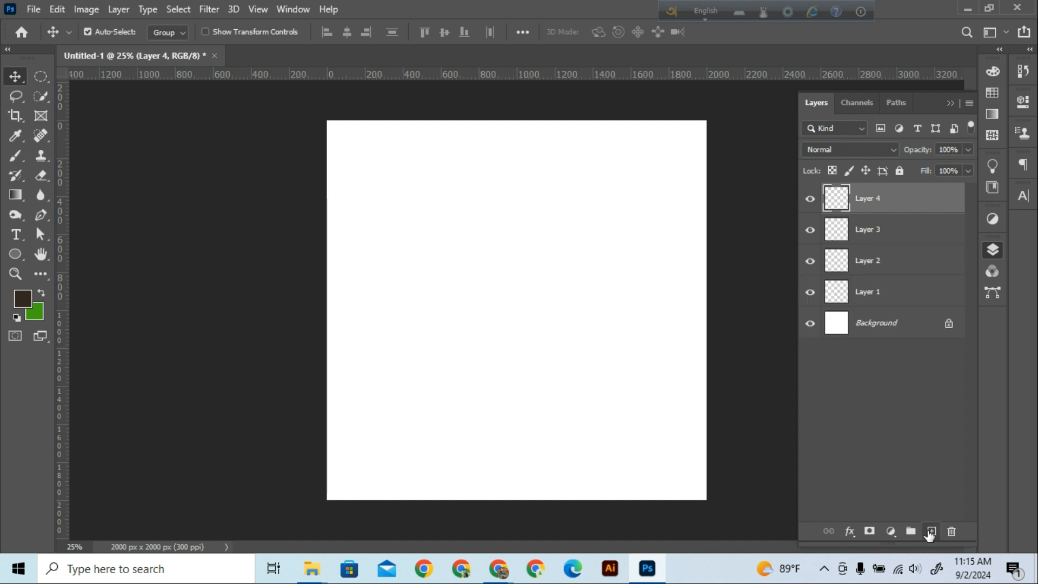
click(930, 532)
click(929, 531)
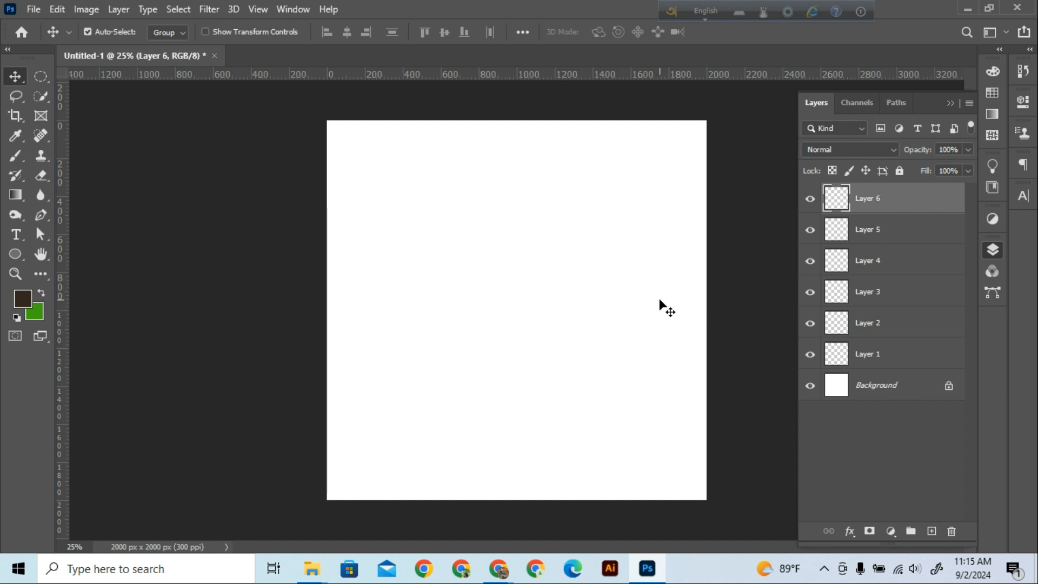
Delete all six blank layers so that only the Background layer is left.
key(Delete)
key(Delete)
key(Delete)
key(Delete)
key(Delete)
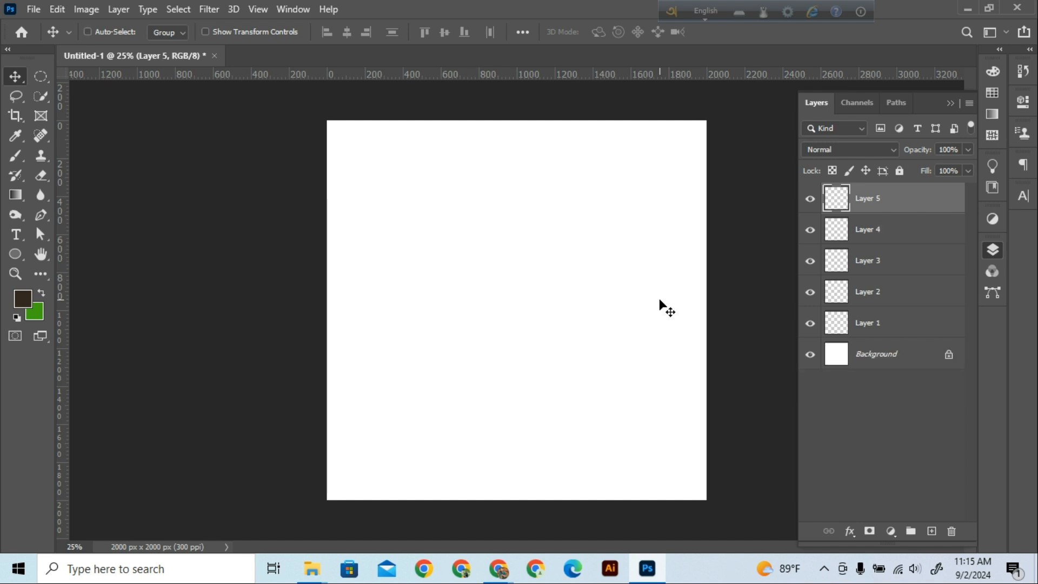
key(Delete)
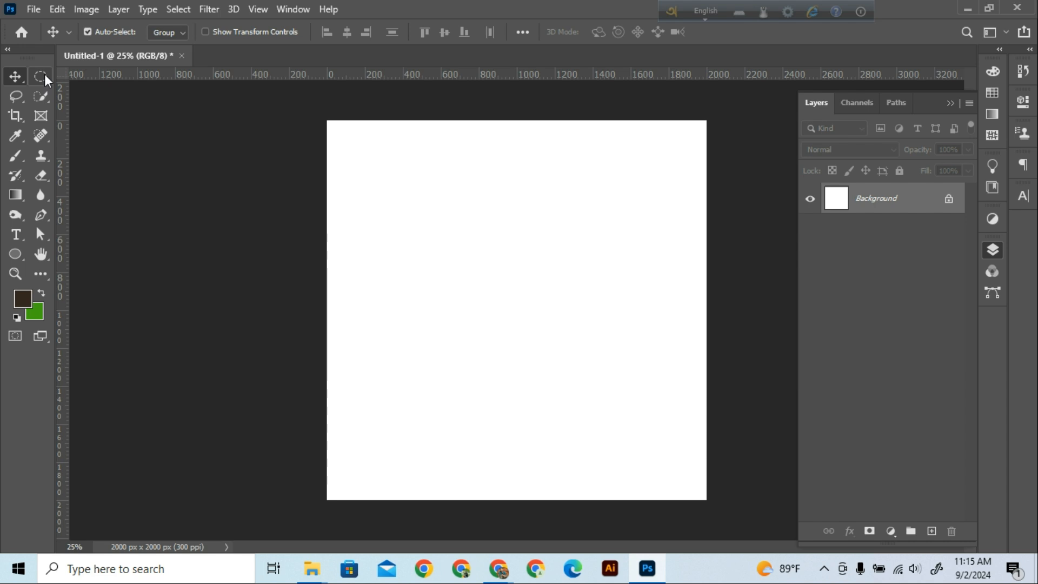
Add one new layer and draw a rectangular marquee selection of about 600 x 740 px left of the canvas center.
click(931, 532)
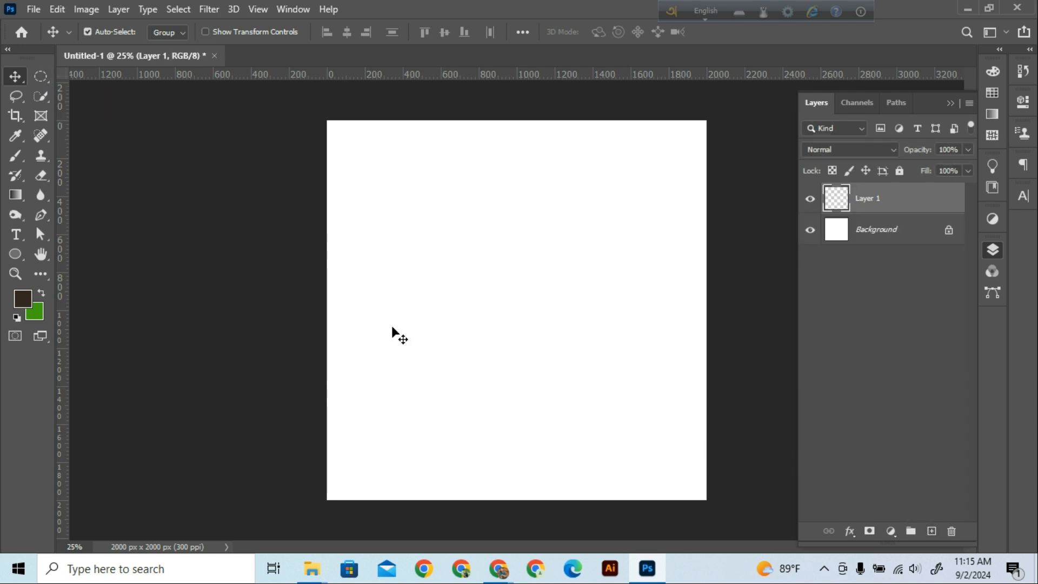
click(42, 78)
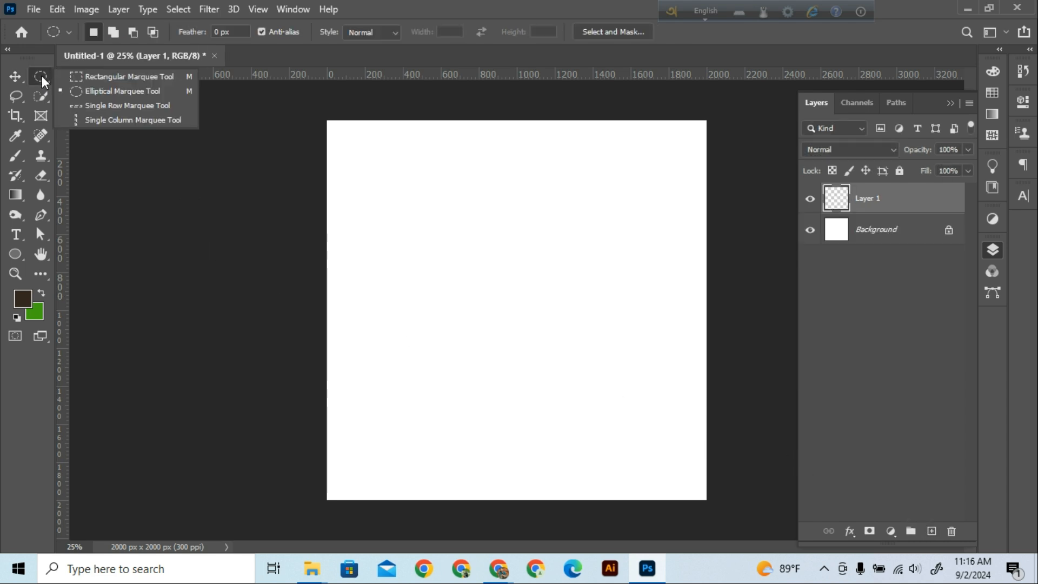
click(106, 79)
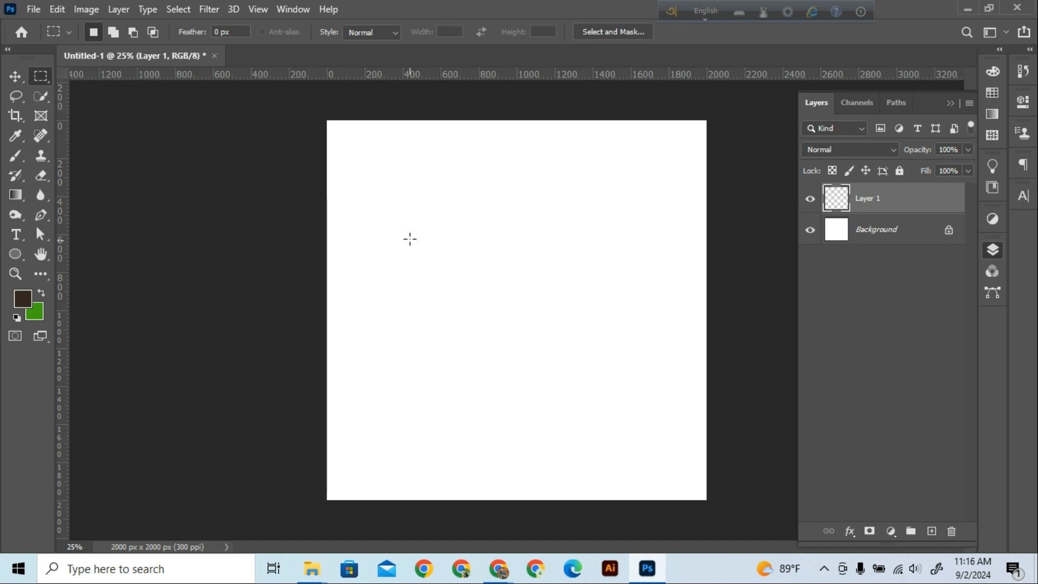
drag(454, 299, 523, 380)
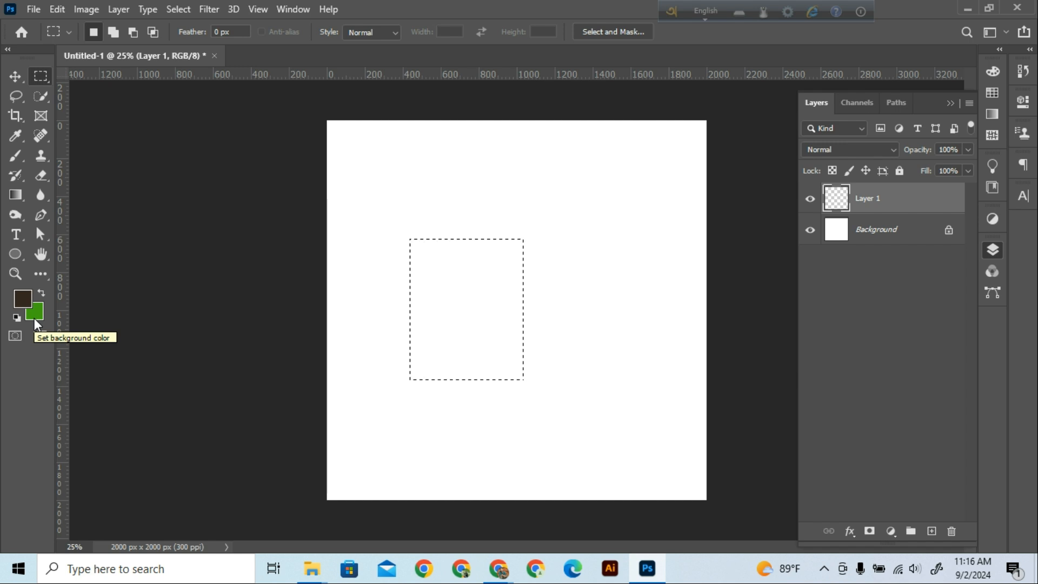
Fill the selection alternately with the dark brown foreground and green background colors, finish with green, and deselect.
key(alt+BackSpace)
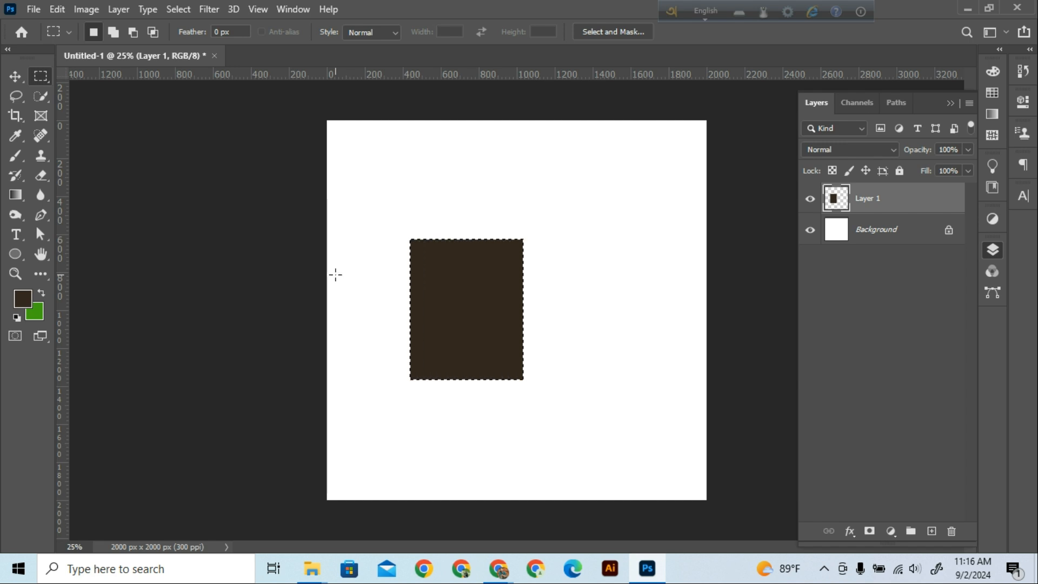
key(ctrl+BackSpace)
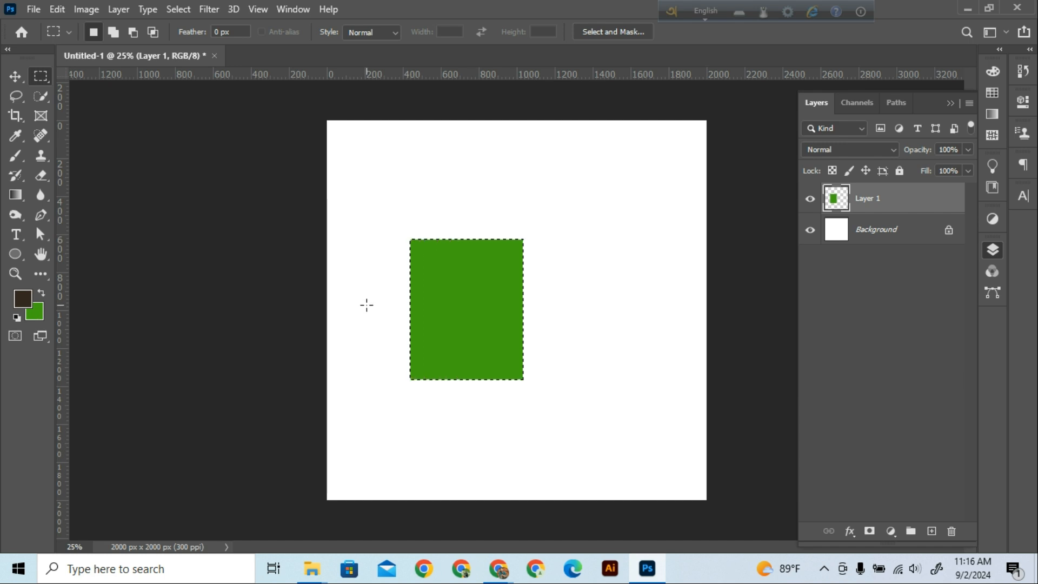
key(alt+BackSpace)
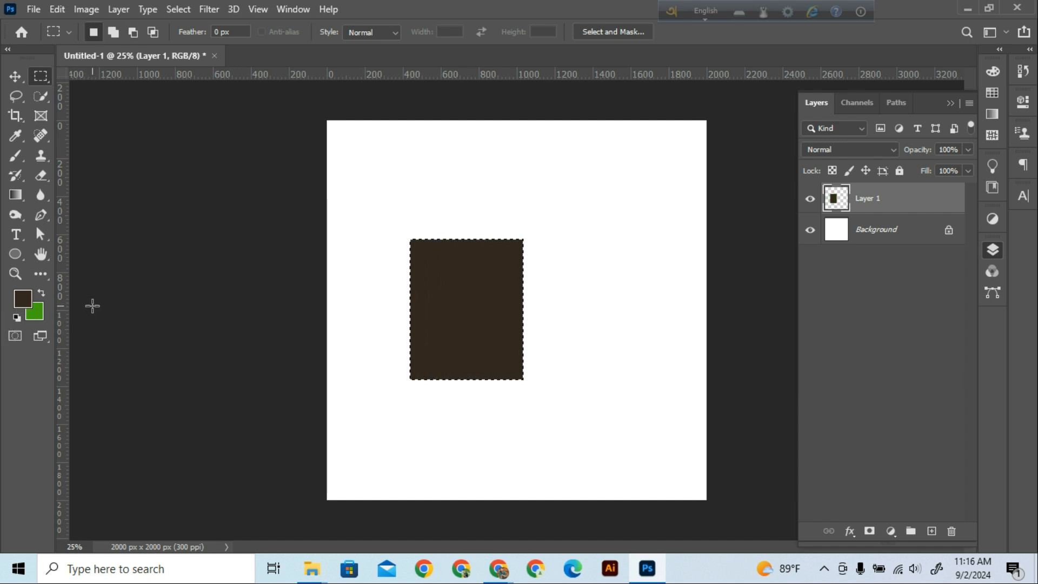
key(ctrl+BackSpace)
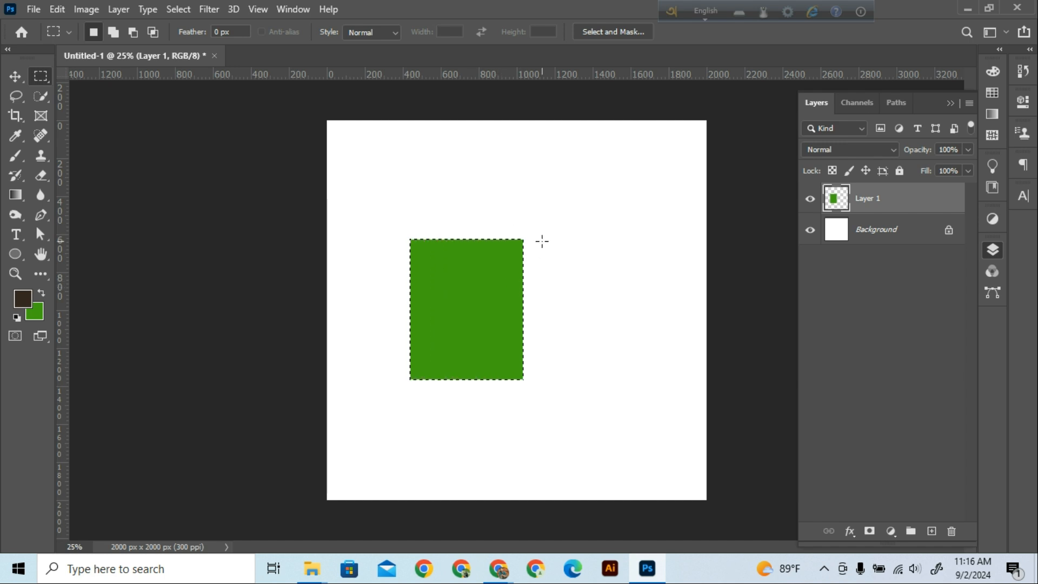
key(ctrl+d)
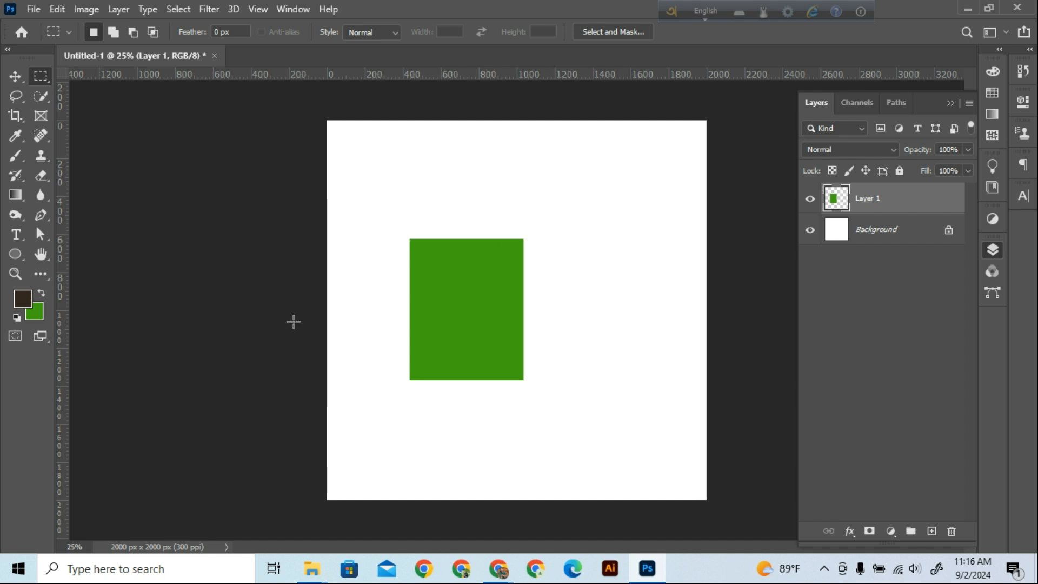
Try several hues and shades for the foreground color and set it to bright blue 0048ff.
click(23, 299)
drag(786, 258, 498, 162)
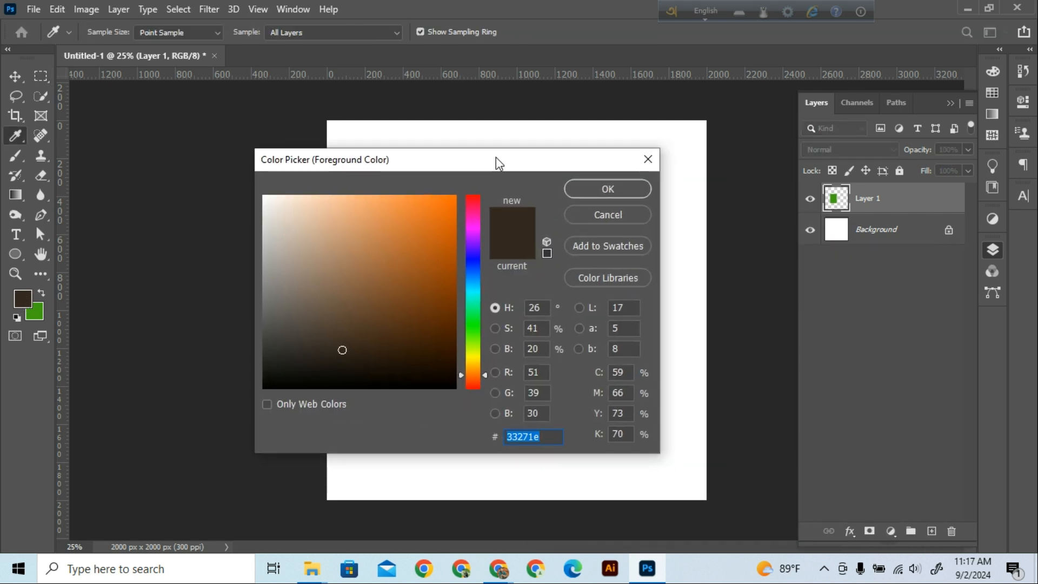
drag(446, 223, 457, 195)
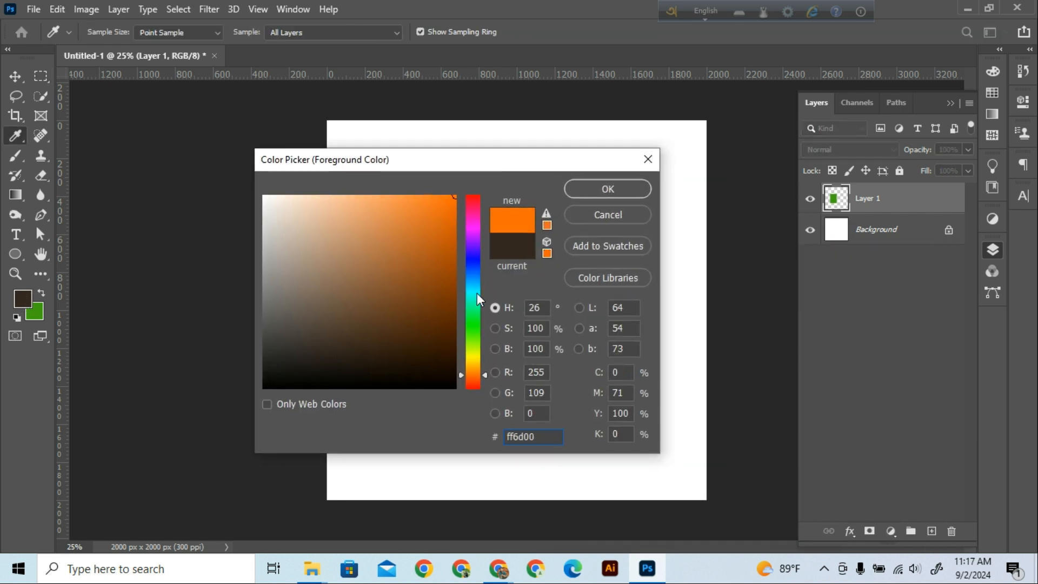
mouse_move(477, 294)
mouse_down()
mouse_move(478, 204)
mouse_move(473, 351)
mouse_up()
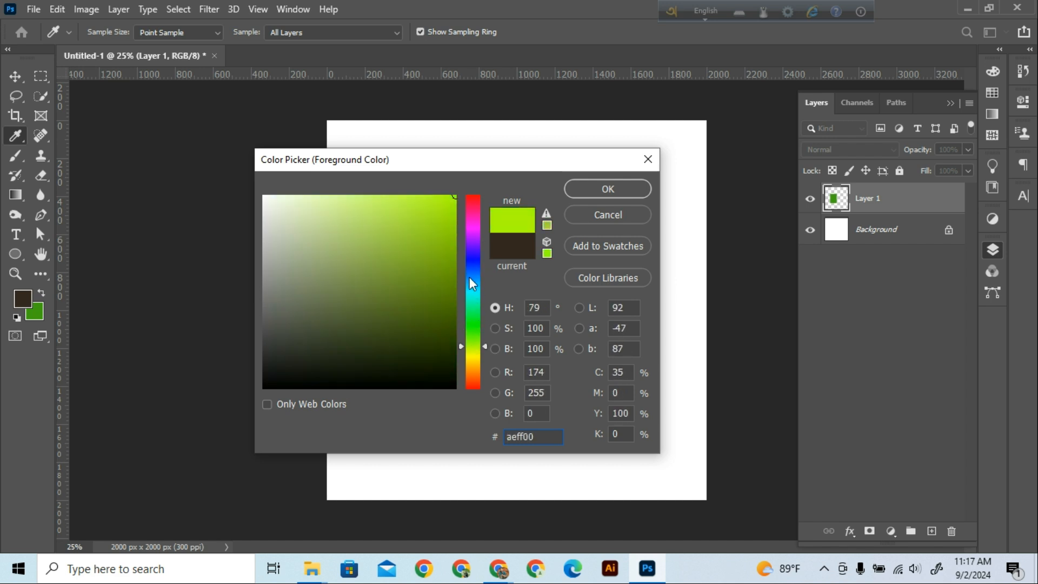
drag(473, 351, 473, 273)
mouse_move(452, 205)
mouse_down()
mouse_move(436, 203)
mouse_move(416, 223)
mouse_move(476, 187)
mouse_move(357, 189)
mouse_move(457, 192)
mouse_move(441, 193)
mouse_move(444, 291)
mouse_move(447, 239)
mouse_move(436, 227)
mouse_move(446, 236)
mouse_move(444, 200)
mouse_move(310, 220)
mouse_move(282, 210)
mouse_up()
click(383, 238)
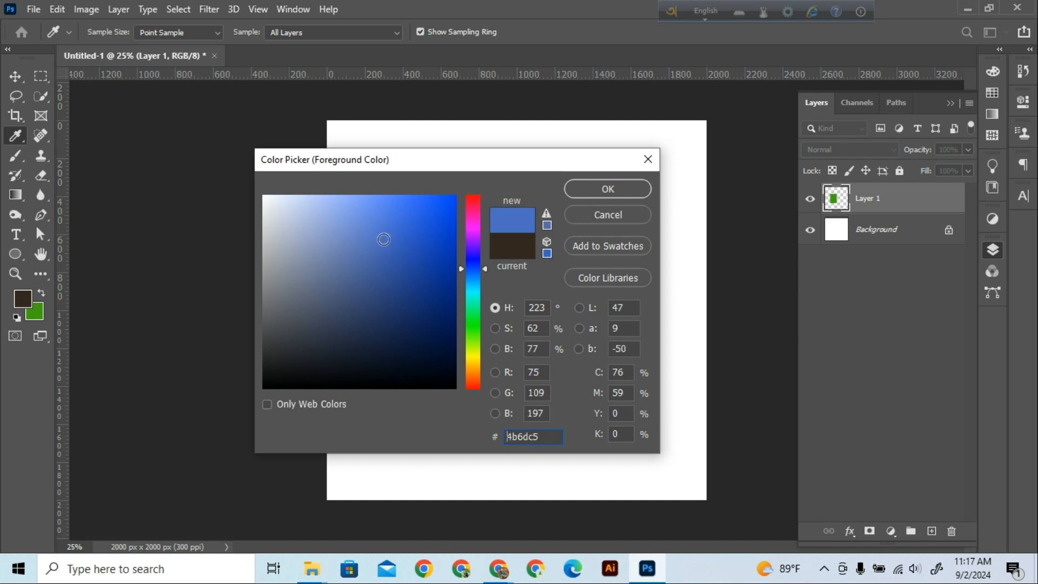
click(453, 201)
drag(453, 201, 457, 194)
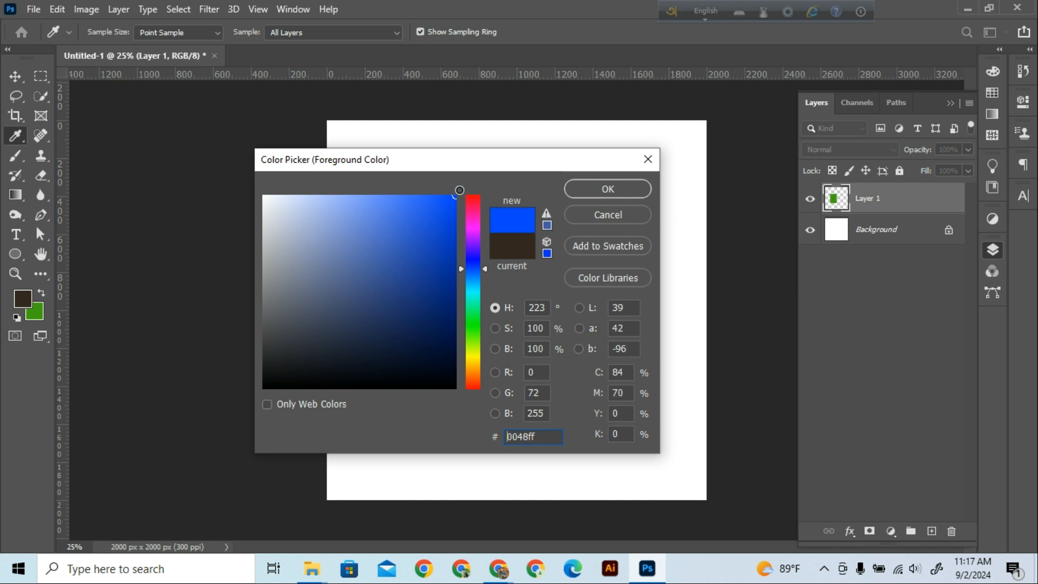
click(607, 189)
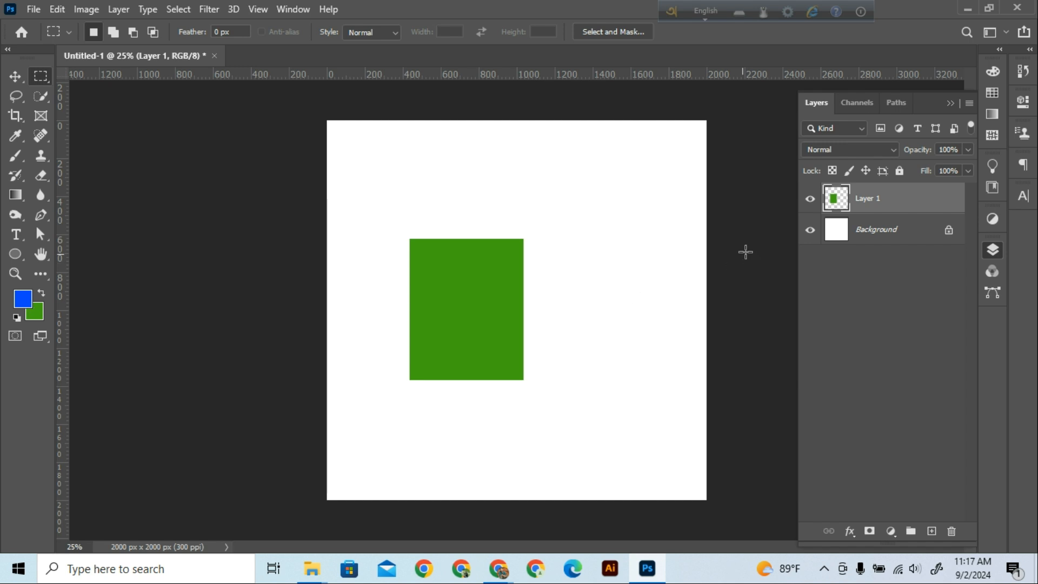
Refill the green rectangle on Layer 1 with the blue foreground color, deselect, and move it to the upper-left area of the canvas.
ctrl+click(837, 200)
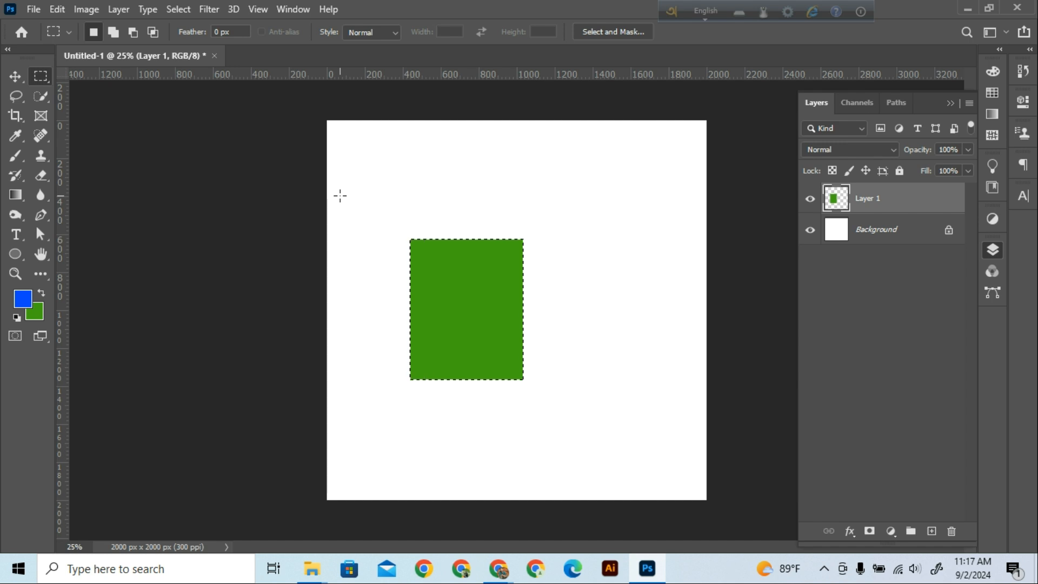
key(alt+BackSpace)
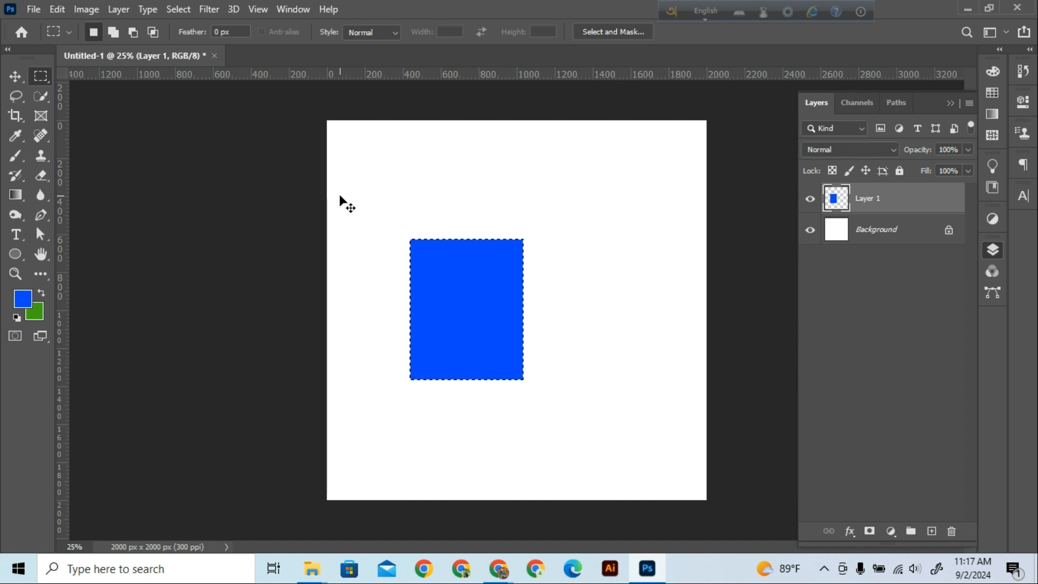
key(ctrl+d)
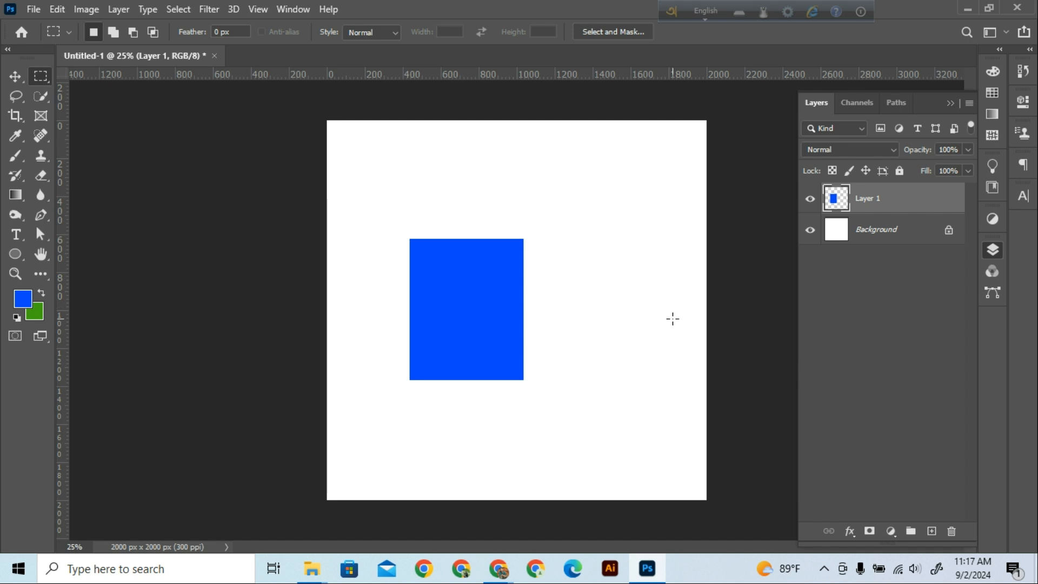
click(21, 82)
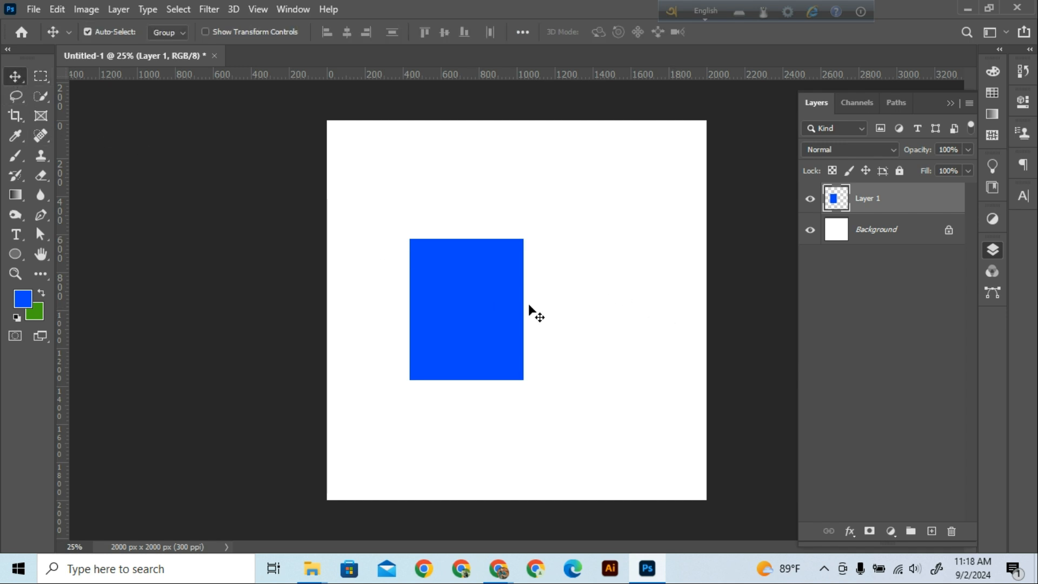
drag(483, 308, 434, 226)
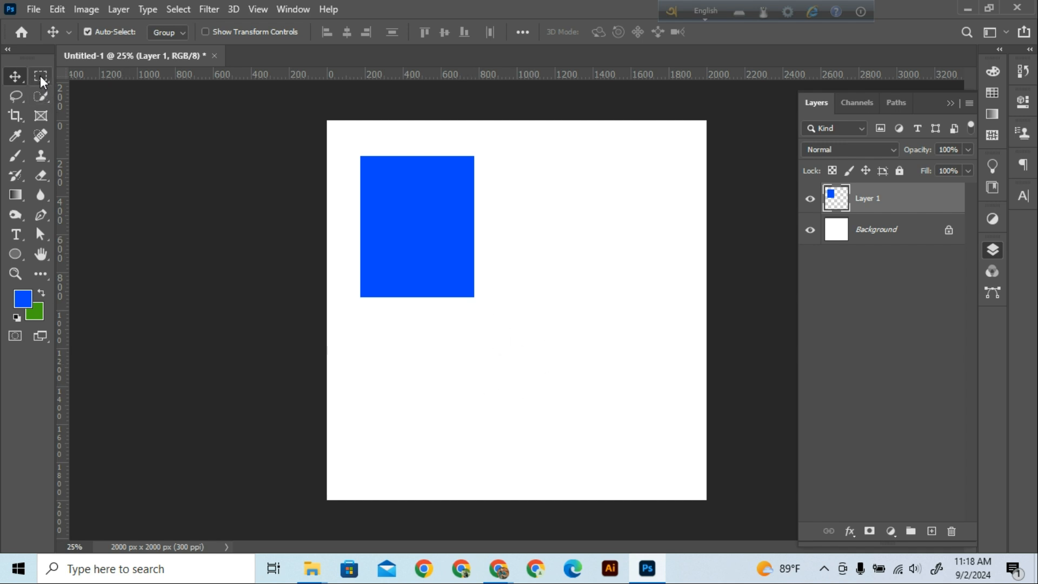
Draw a circular marquee selection about 660 px wide below and right of the rectangle on Layer 1, fill it with the green background color, and deselect.
click(40, 75)
right_click(40, 76)
click(90, 91)
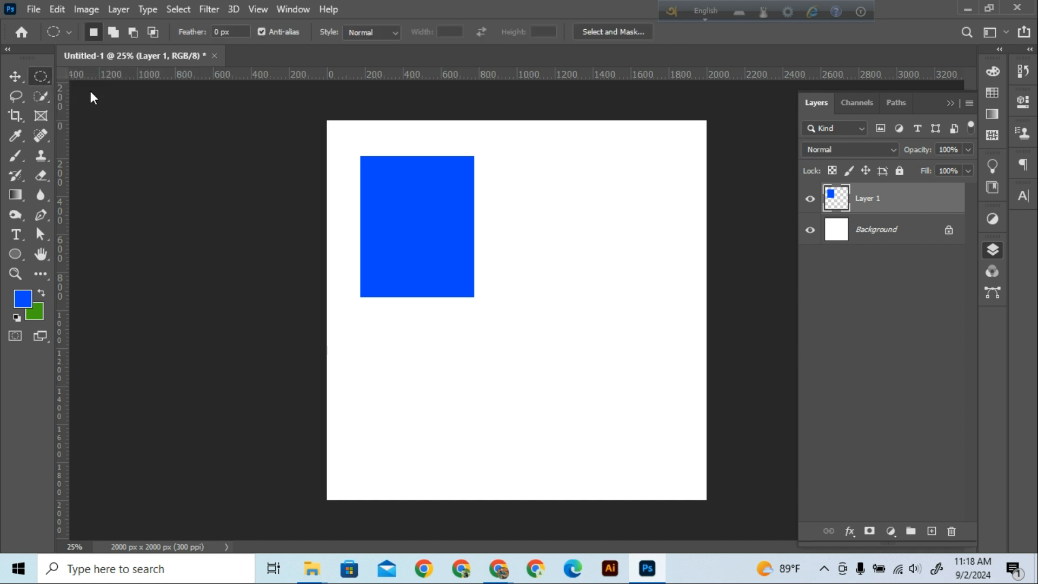
drag(481, 331, 622, 421)
click(621, 294)
drag(517, 292, 642, 459)
key(ctrl+BackSpace)
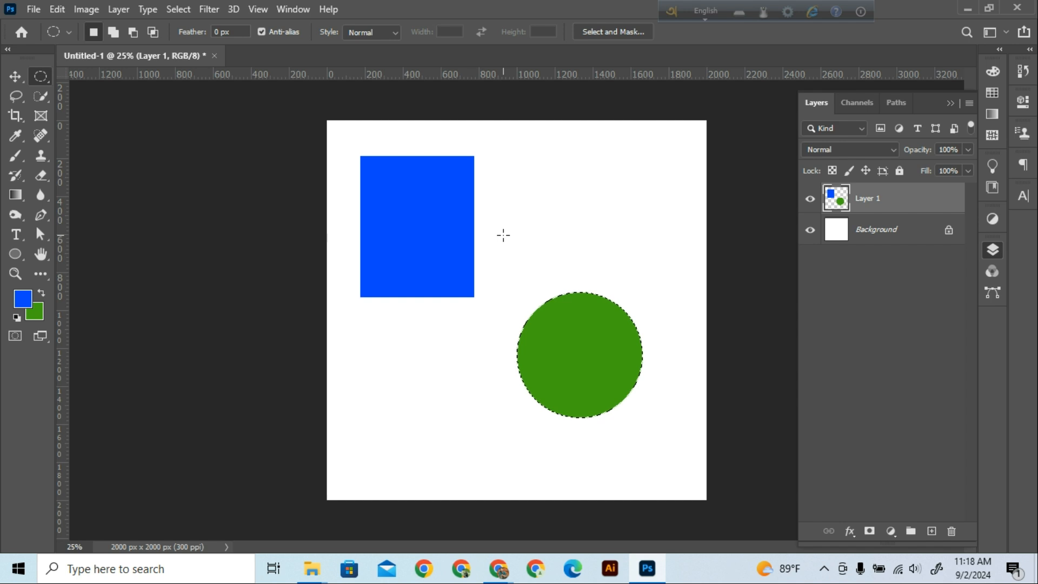
key(ctrl+d)
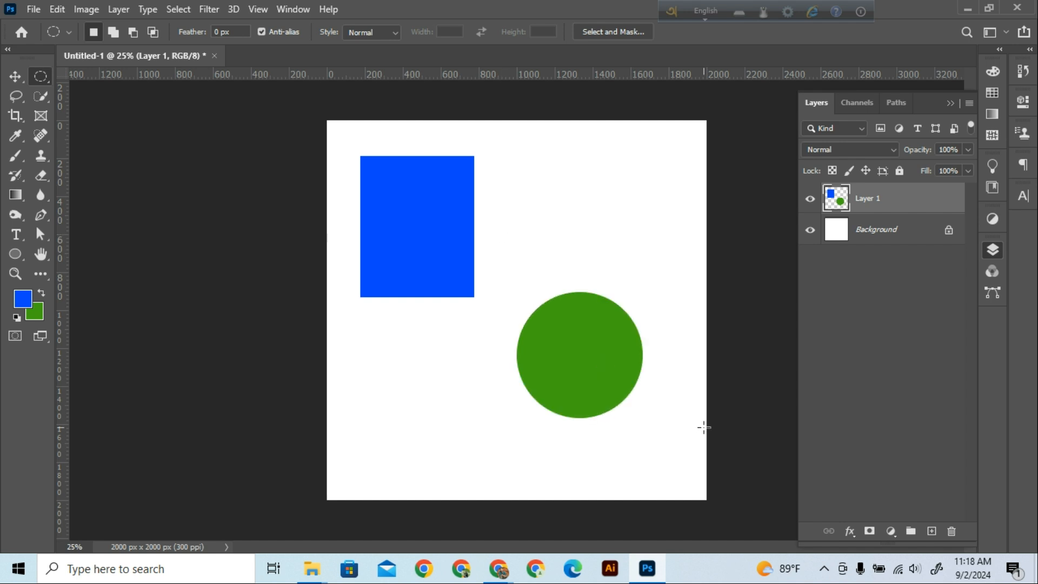
Move the rectangle and circle on Layer 1 together slightly, and undo back to the blue rectangle alone.
key(v)
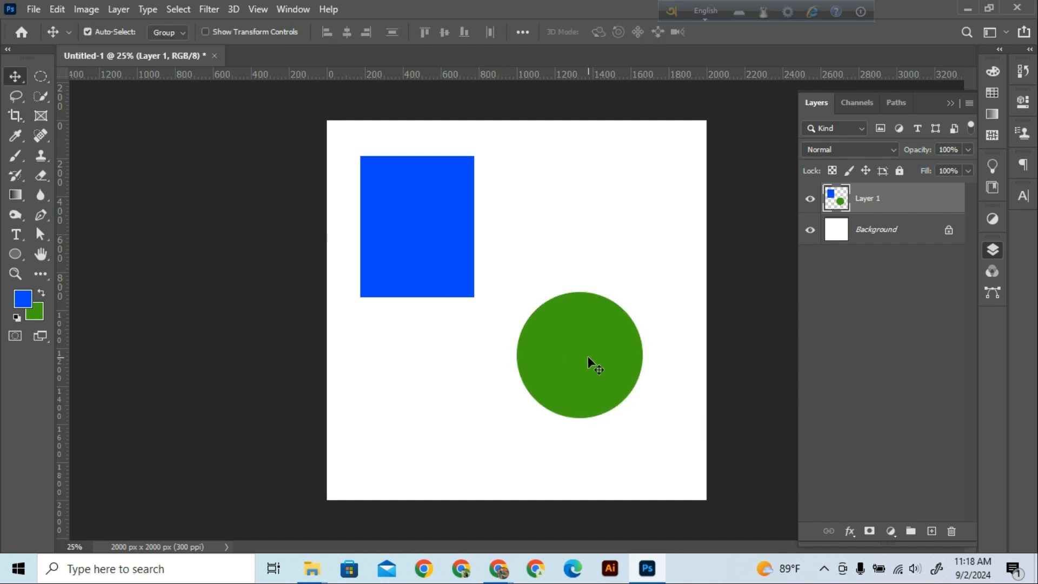
mouse_move(588, 356)
mouse_down()
mouse_move(591, 330)
mouse_move(589, 366)
mouse_move(602, 348)
mouse_move(598, 362)
mouse_up()
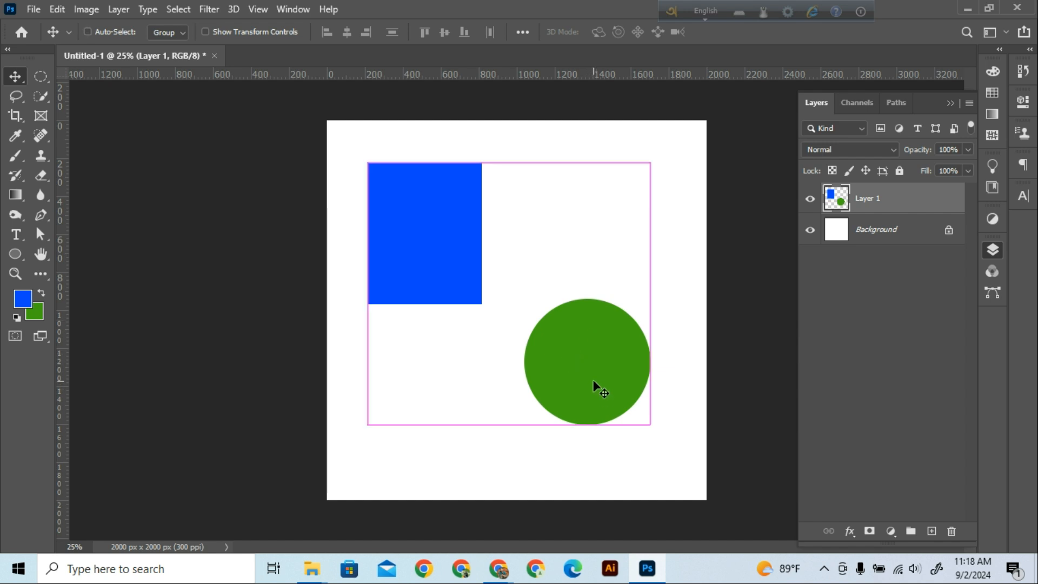
key(ctrl+z)
key(ctrl+z)
key(ctrl+z)
key(ctrl+z)
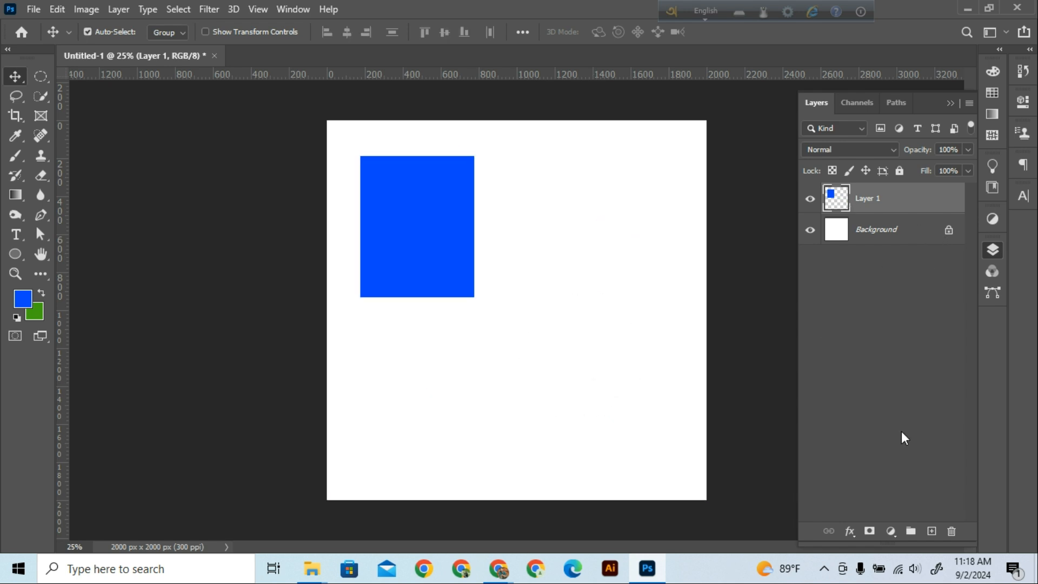
Add a new layer, fill a circular selection about 610 px wide with the green background color on it, and deselect.
click(931, 532)
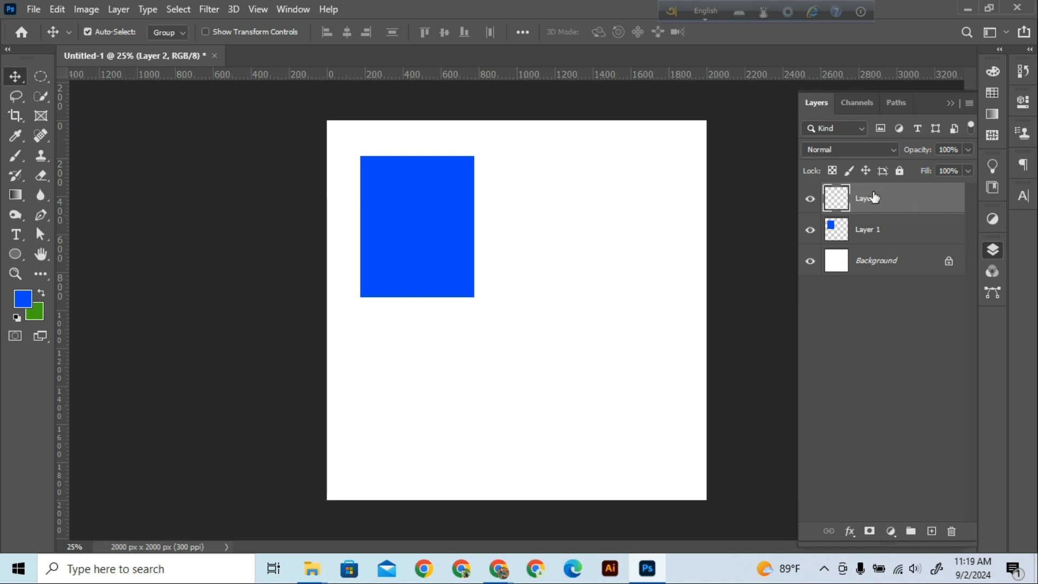
click(41, 76)
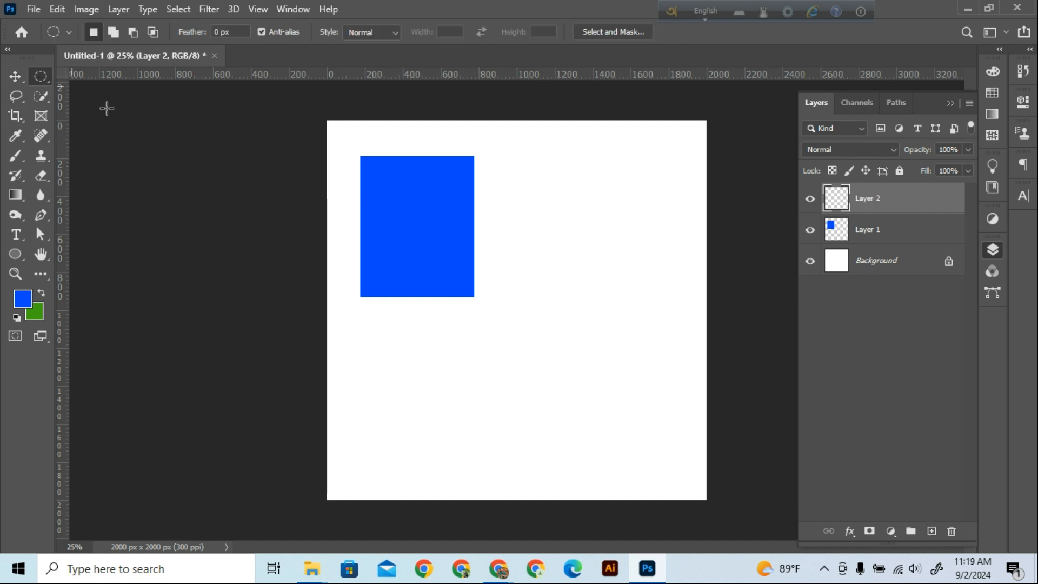
drag(512, 281, 626, 426)
key(ctrl+BackSpace)
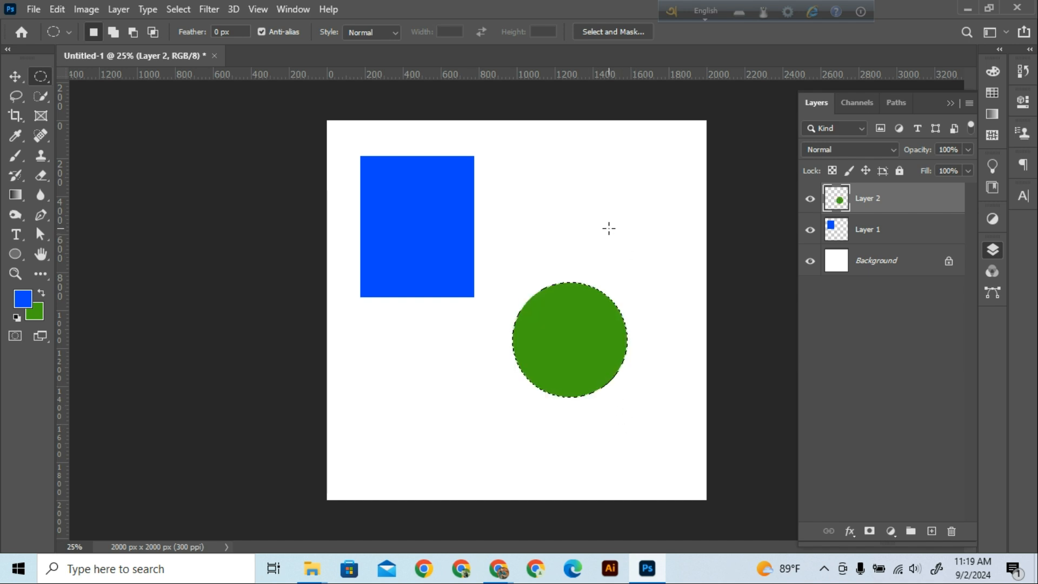
key(ctrl+d)
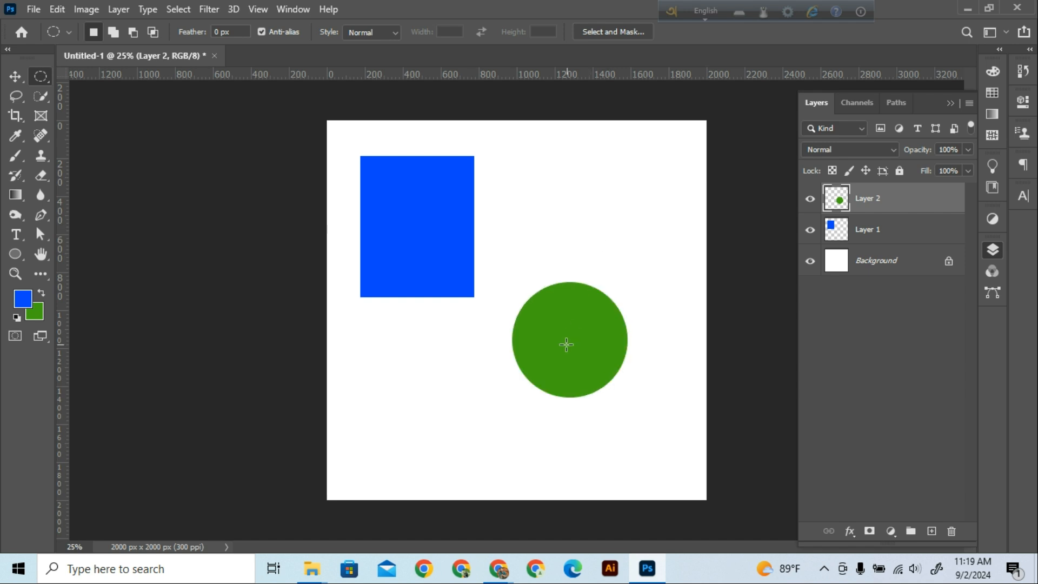
Move the green circle and blue rectangle independently, ending side by side in the upper part of the canvas with the rectangle on the left.
click(14, 77)
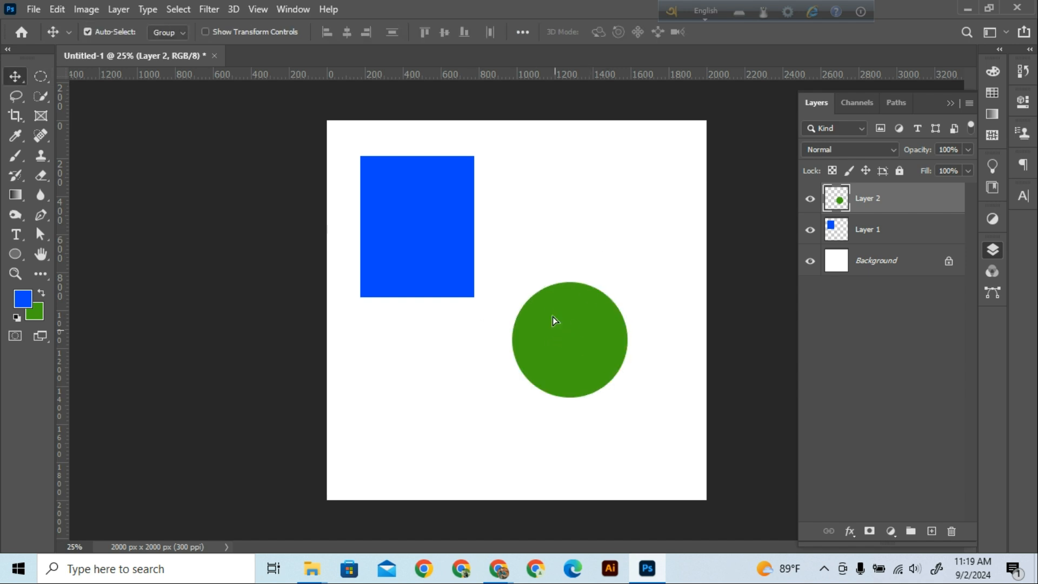
drag(552, 320, 565, 375)
drag(425, 255, 409, 339)
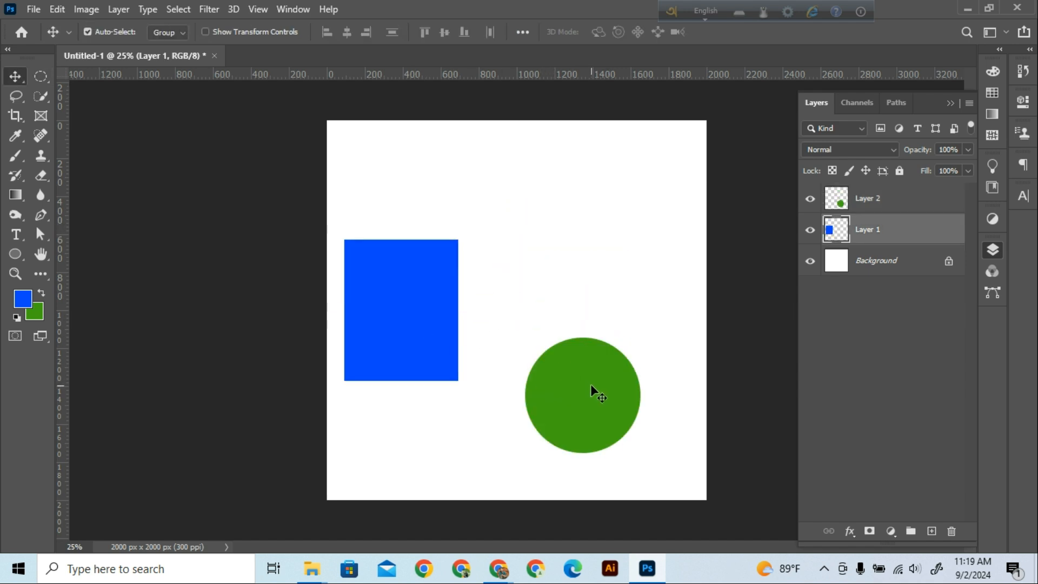
drag(590, 385, 600, 209)
drag(440, 294, 452, 203)
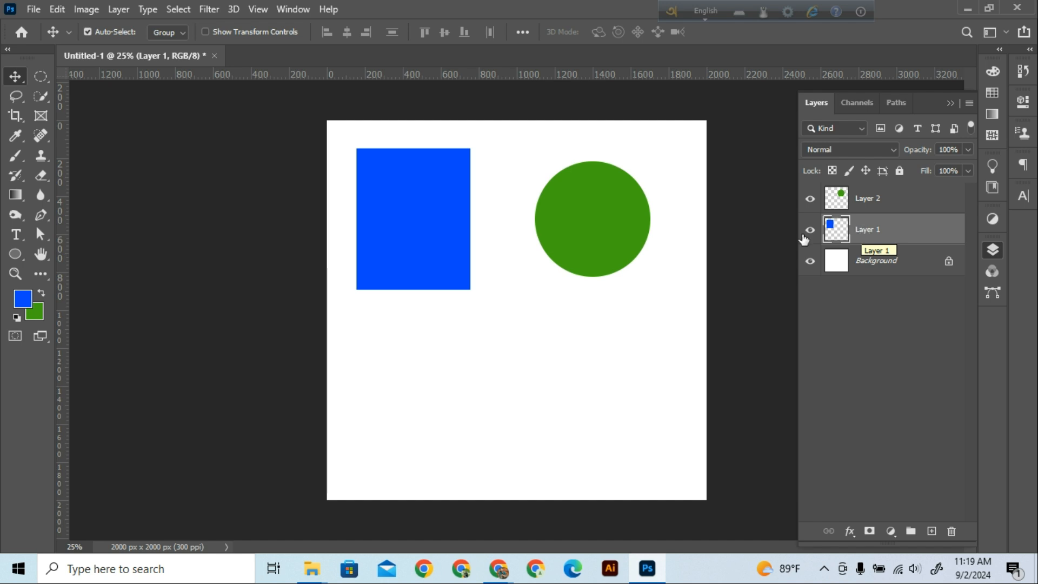
mouse_move(602, 216)
mouse_down()
mouse_move(644, 222)
mouse_move(597, 217)
mouse_up()
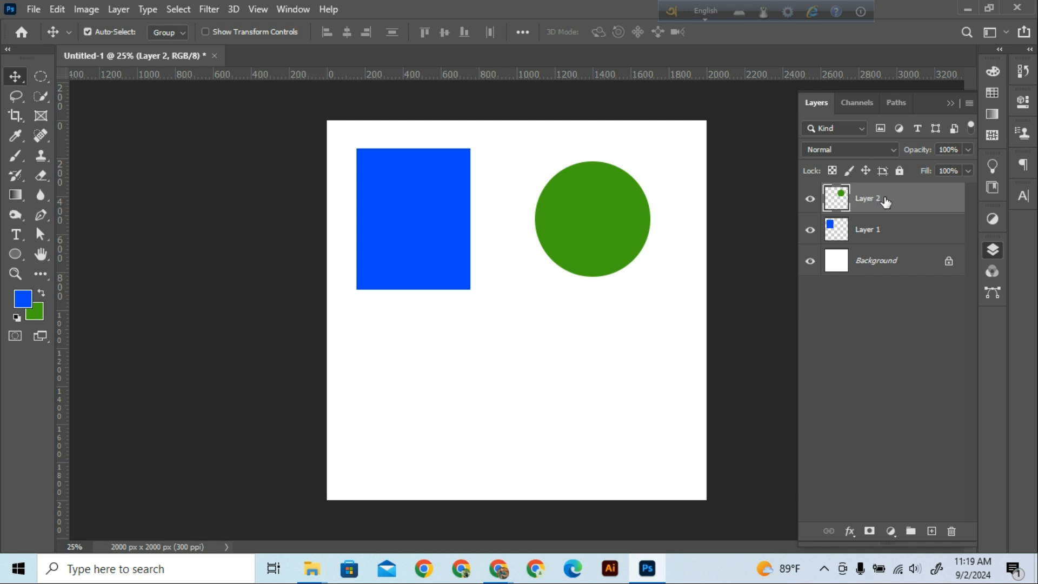
Duplicate Layer 2 and move the copied green circle below the original, slightly to its right.
click(890, 232)
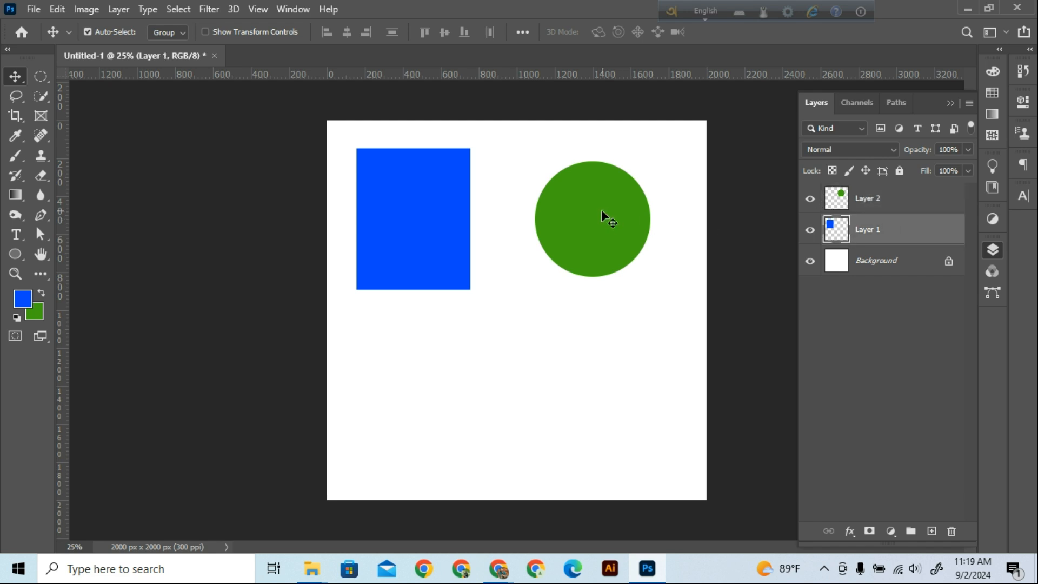
click(887, 203)
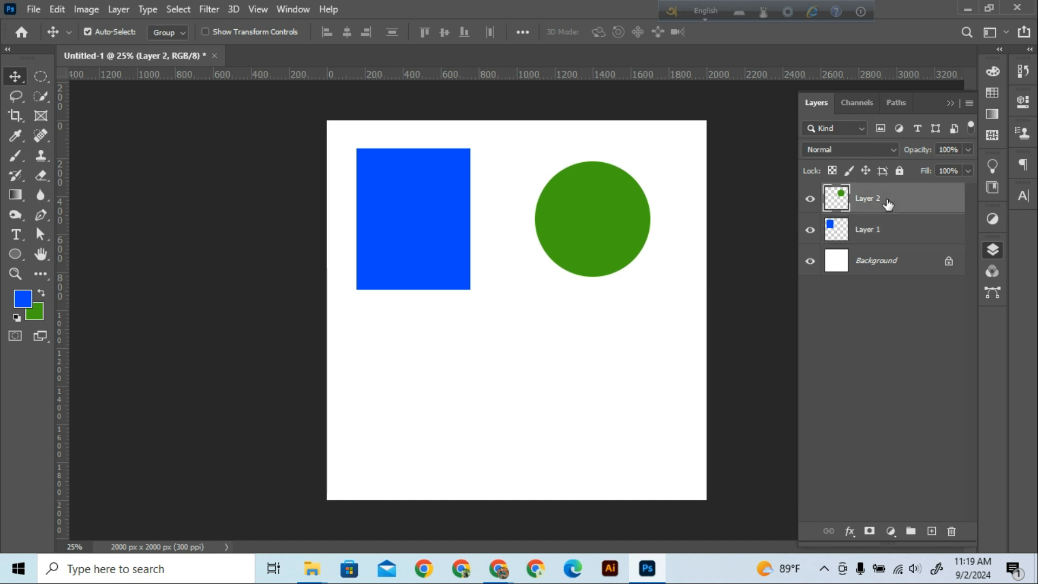
key(ctrl)
key(ctrl+j)
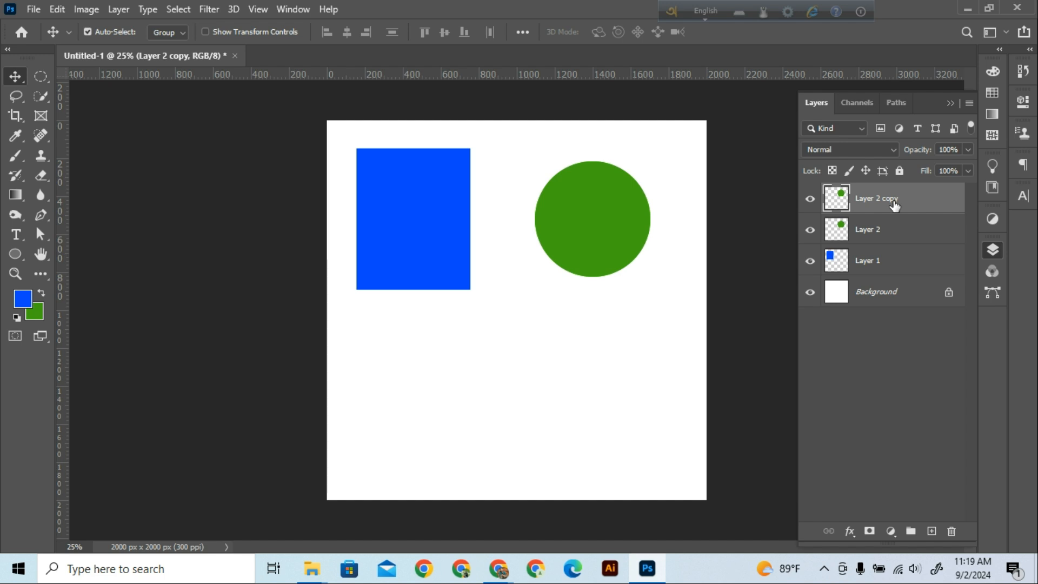
drag(596, 190, 511, 339)
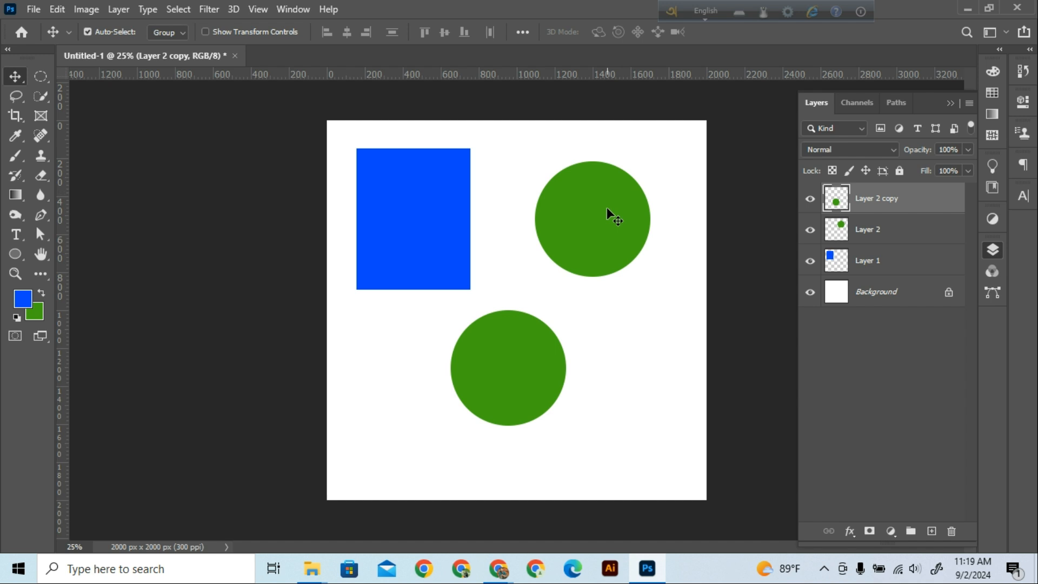
drag(500, 364, 607, 357)
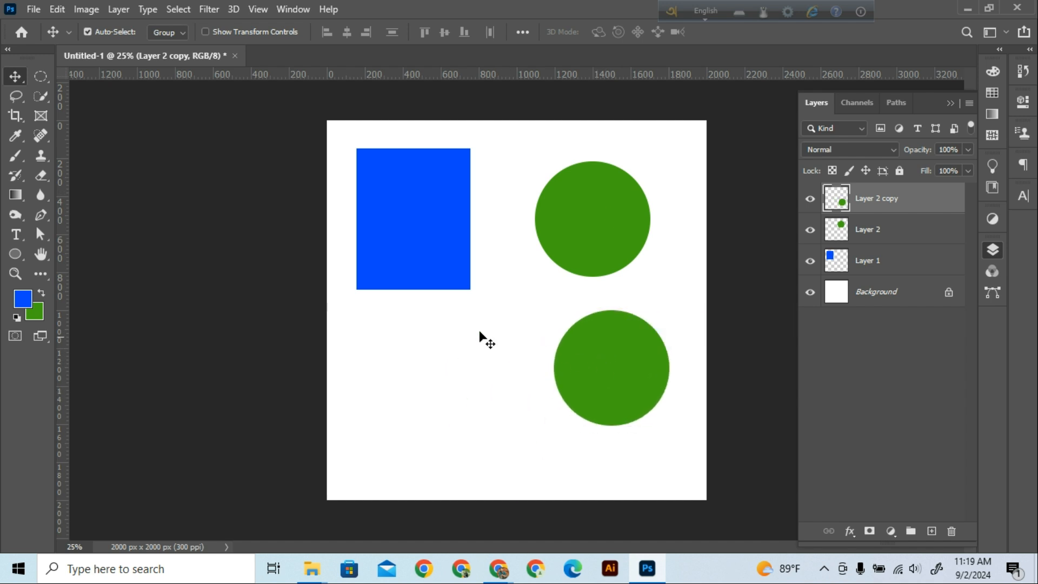
Duplicate the blue rectangle and align the copy directly below the original.
click(407, 219)
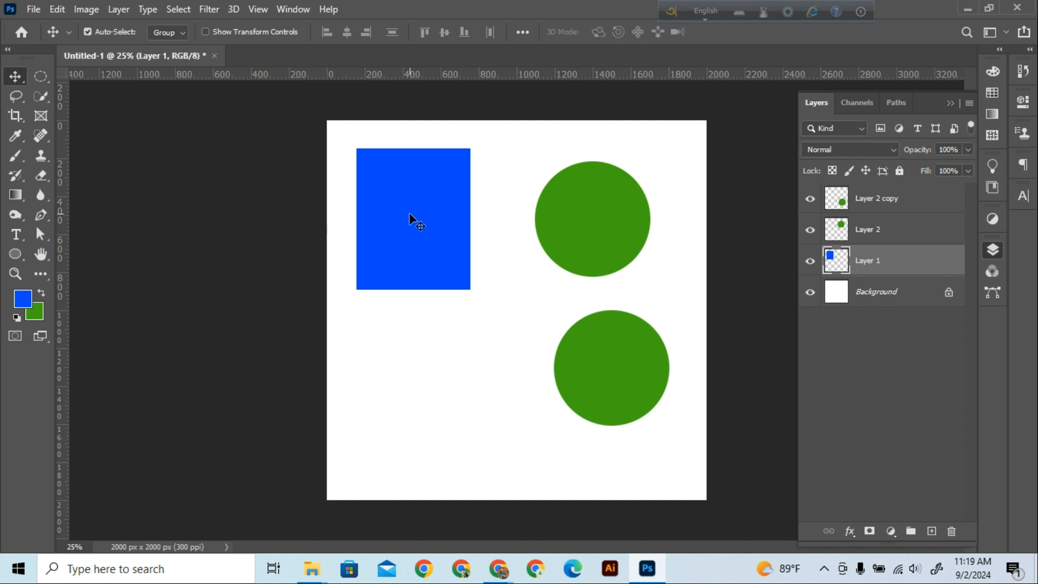
drag(410, 199, 393, 377)
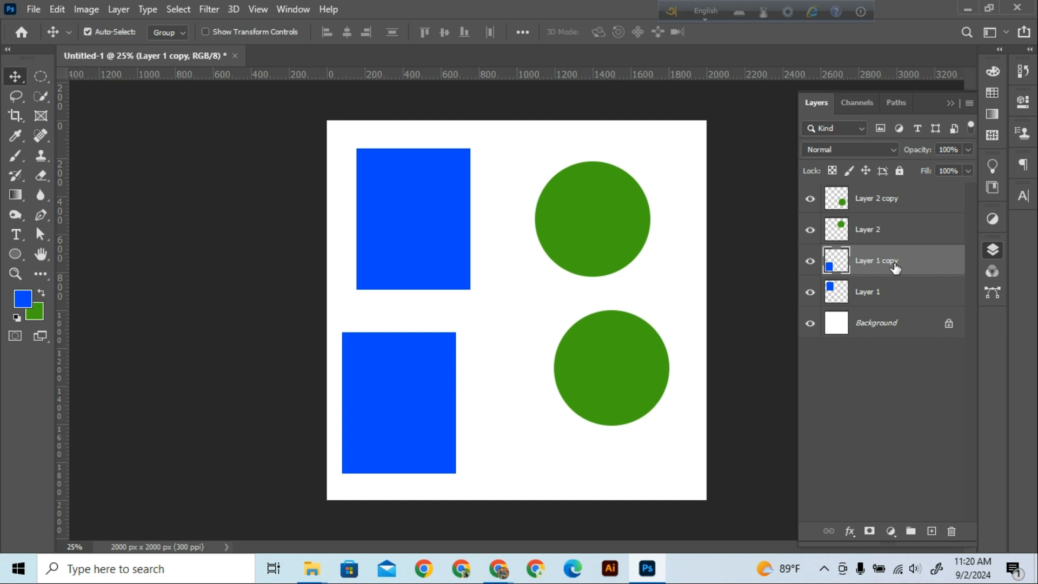
mouse_move(455, 409)
mouse_down()
mouse_move(454, 393)
mouse_move(447, 399)
mouse_up()
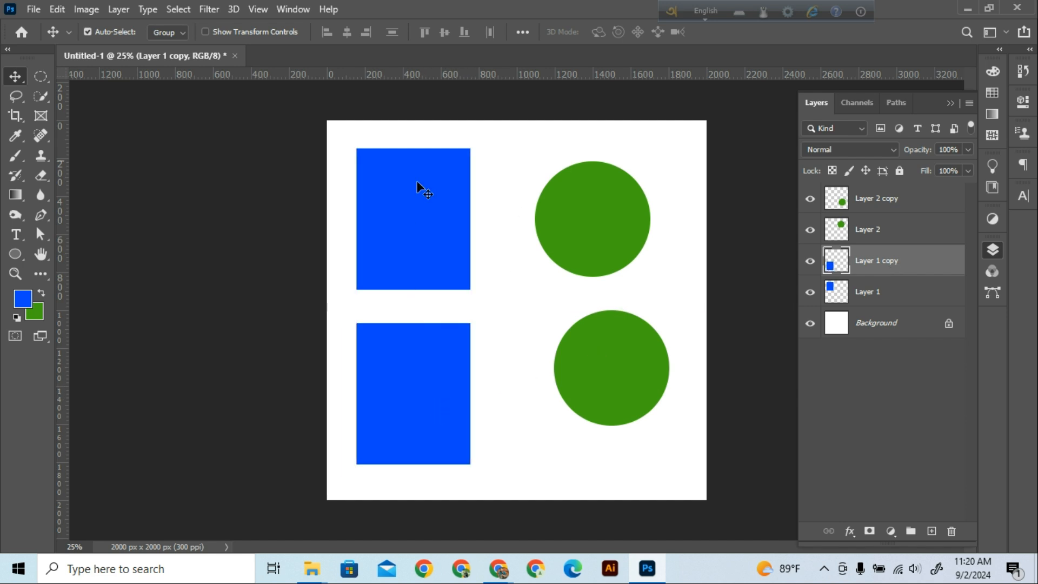
Add the four shape layers to the selection one at a time, from Layer 1 up to Layer 2 copy.
click(904, 296)
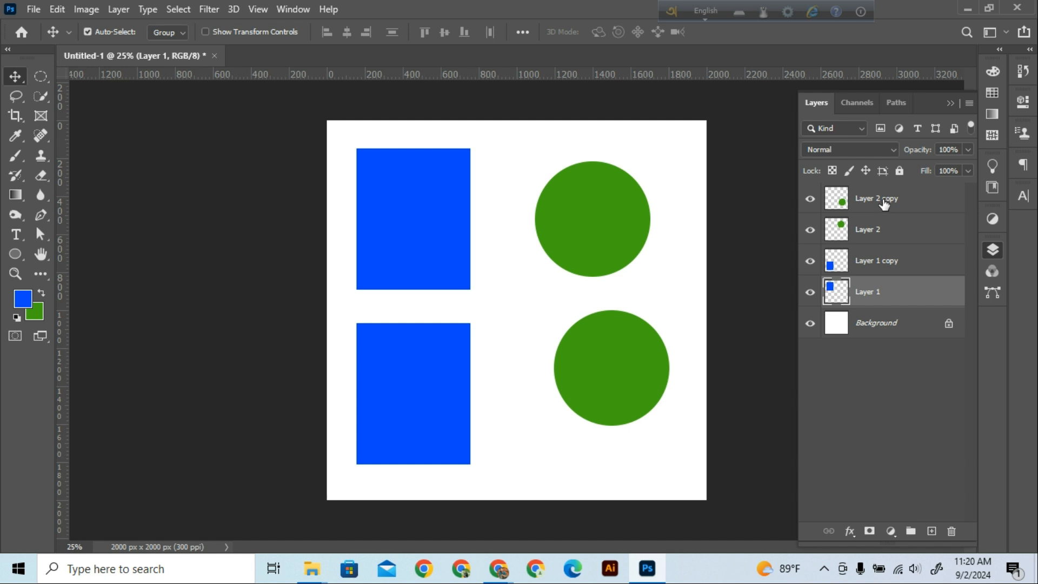
ctrl+click(906, 265)
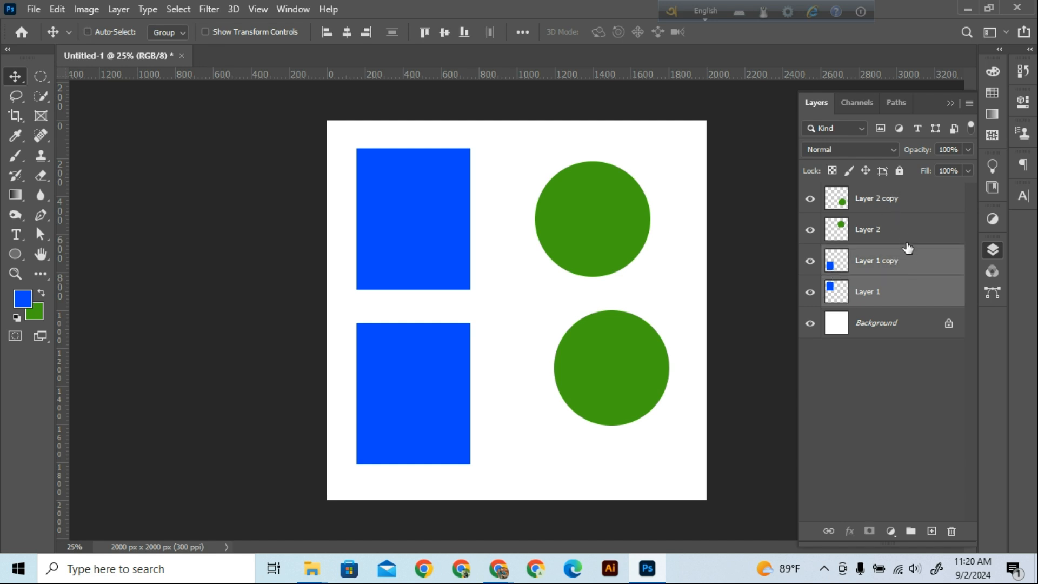
ctrl+click(907, 235)
ctrl+click(908, 202)
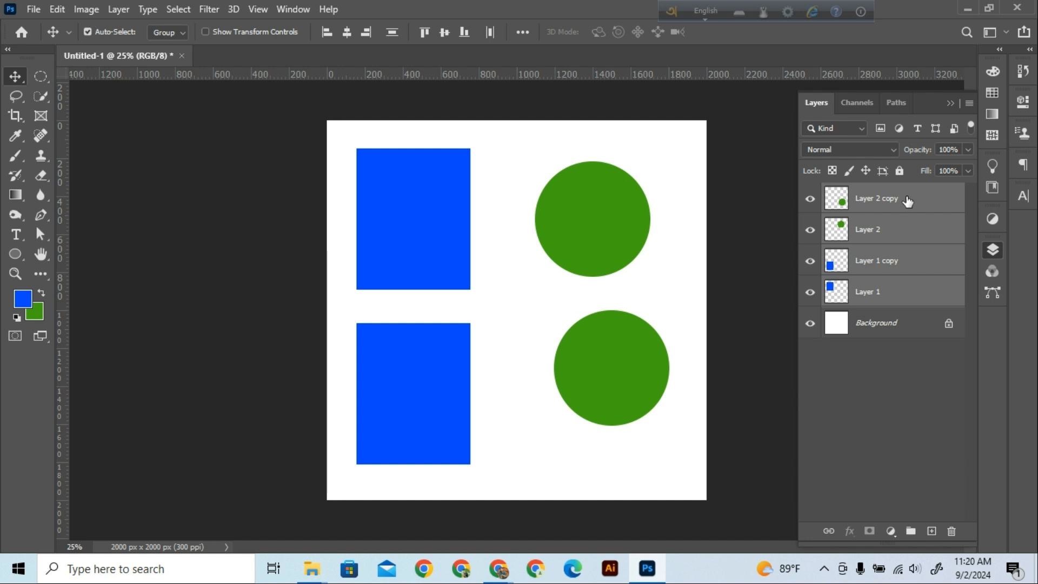
Select the whole layer range from Layer 2 copy to Layer 1 and move all four shapes together slightly down and to the right.
click(908, 201)
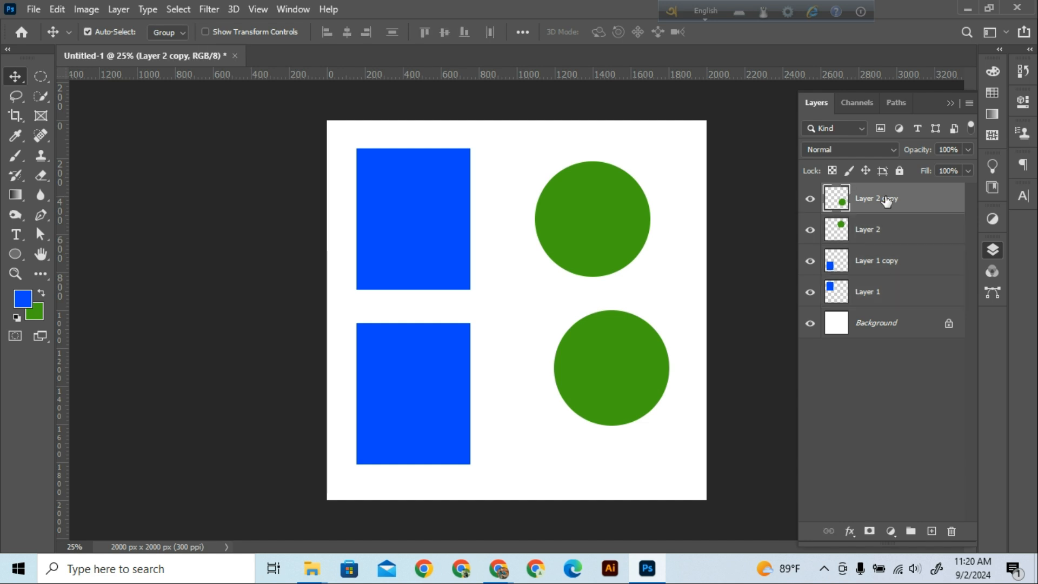
shift+click(891, 294)
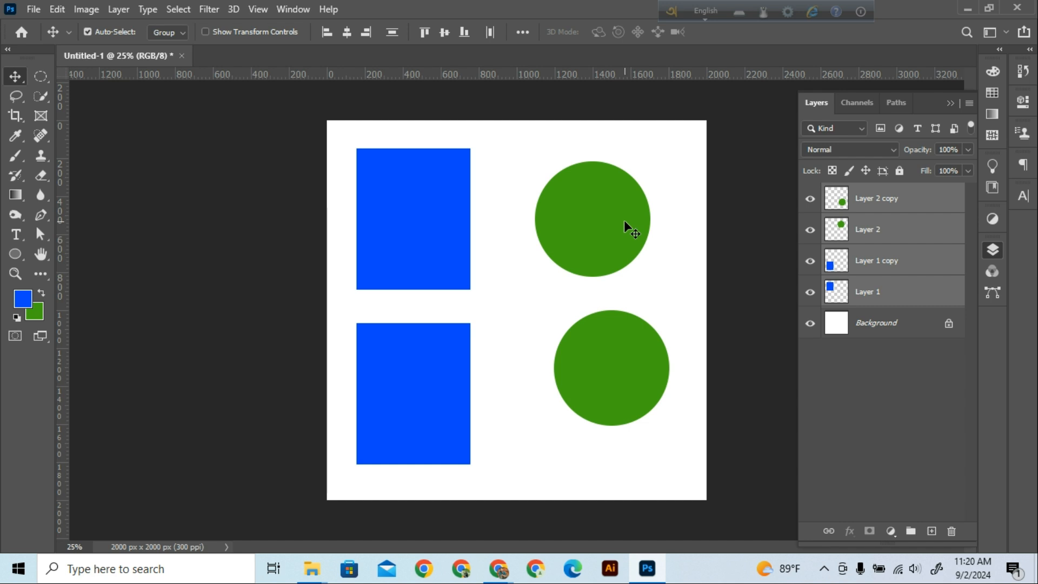
mouse_move(625, 225)
mouse_down()
mouse_move(607, 225)
mouse_move(716, 284)
mouse_move(609, 290)
mouse_move(640, 214)
mouse_move(629, 244)
mouse_move(634, 234)
mouse_up()
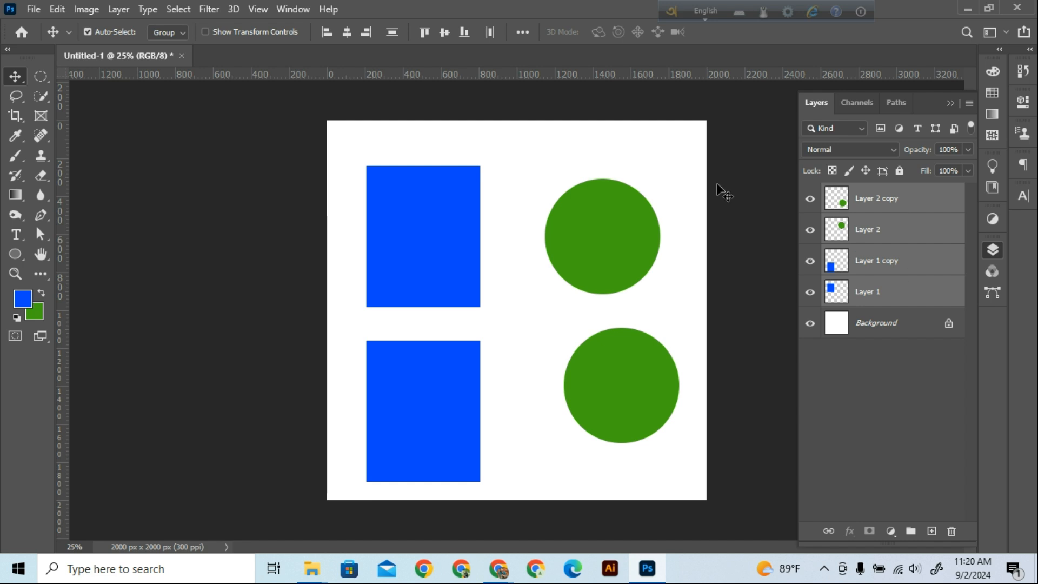
Clear the layer selection, reselect all four shapes together on the canvas, and delete their layers.
click(525, 144)
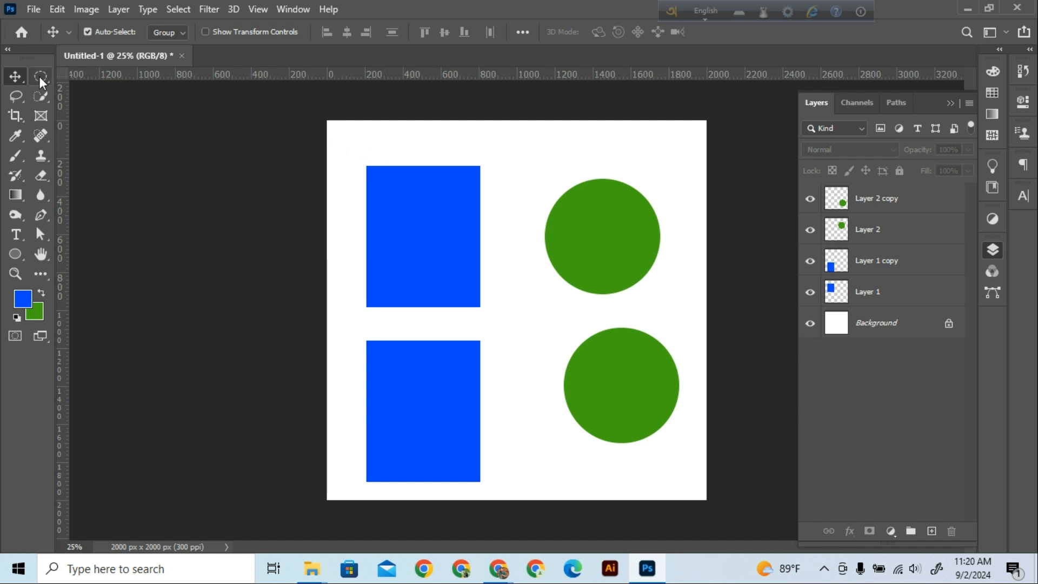
drag(354, 140, 675, 457)
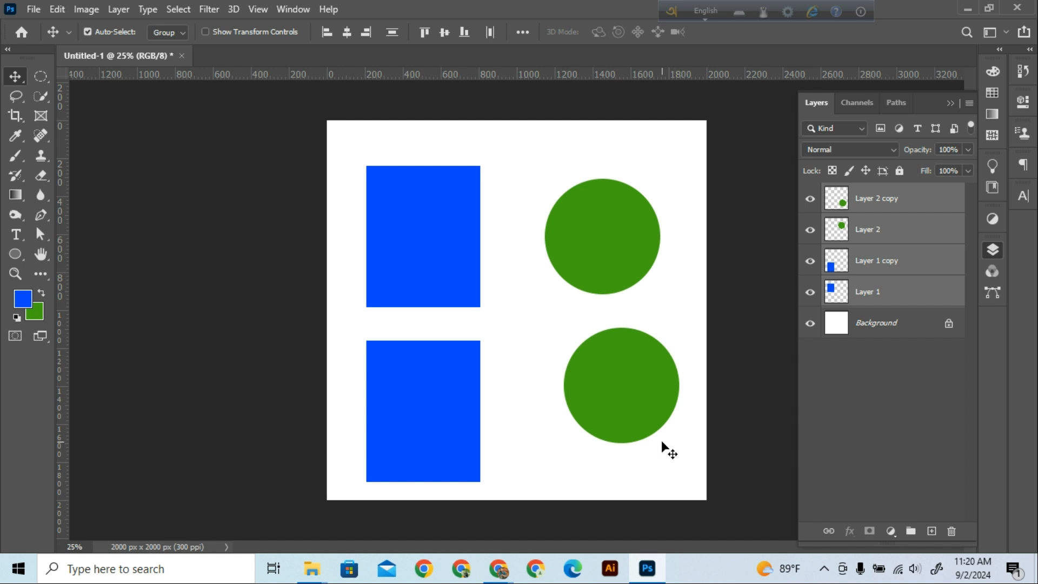
key(Delete)
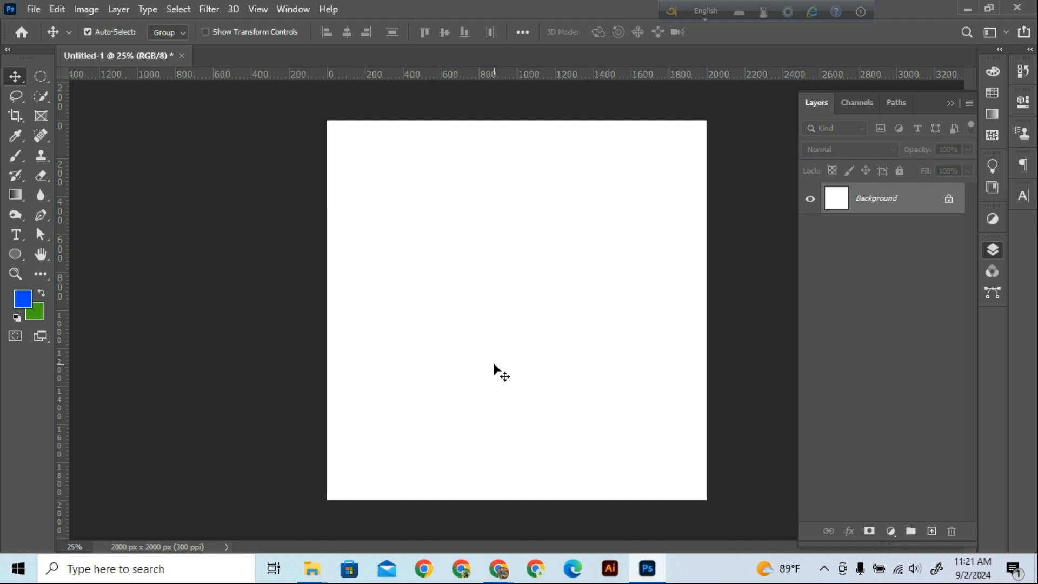
mouse_move(496, 572)
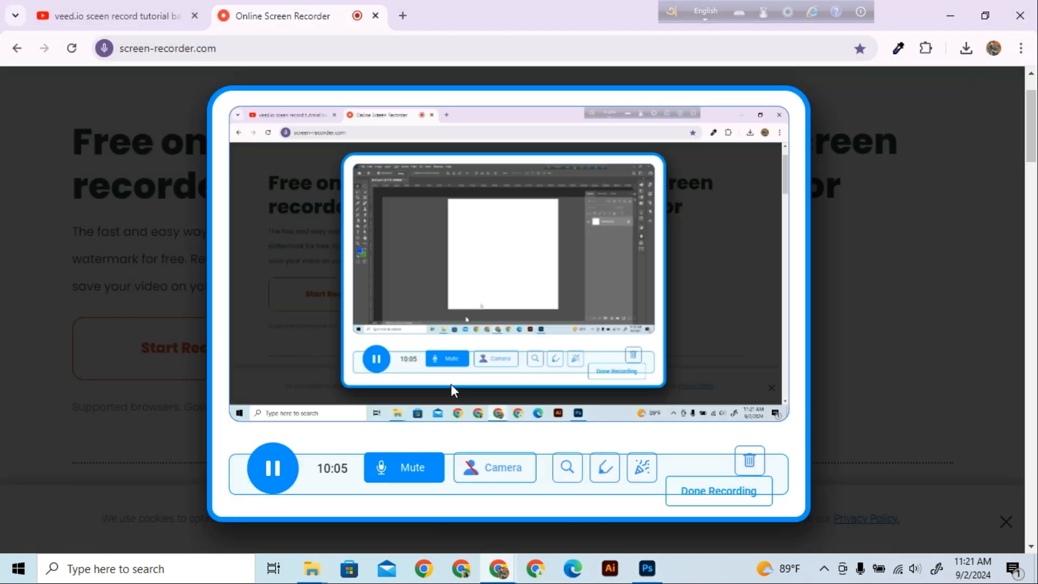
click(440, 482)
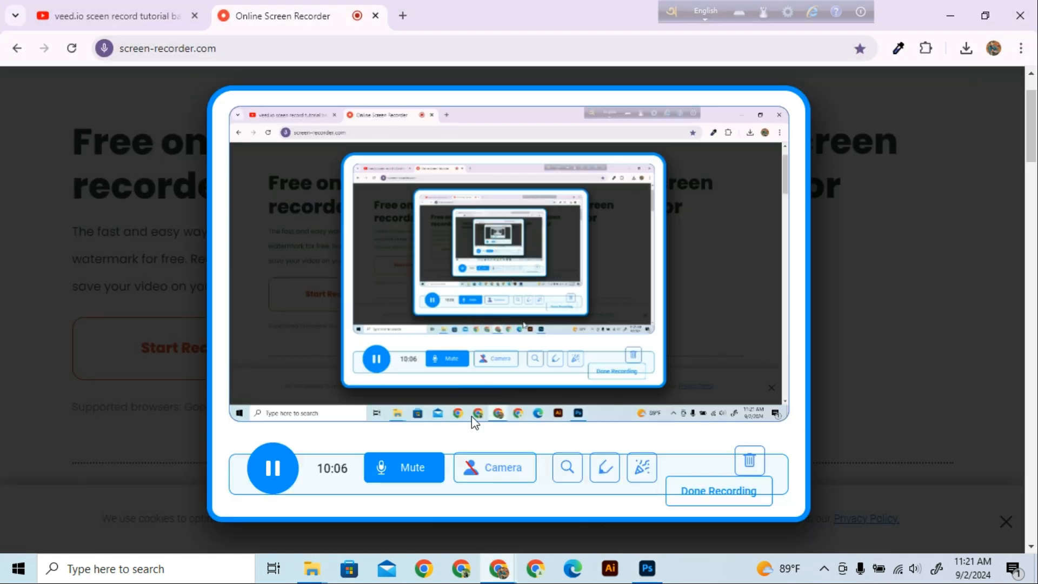